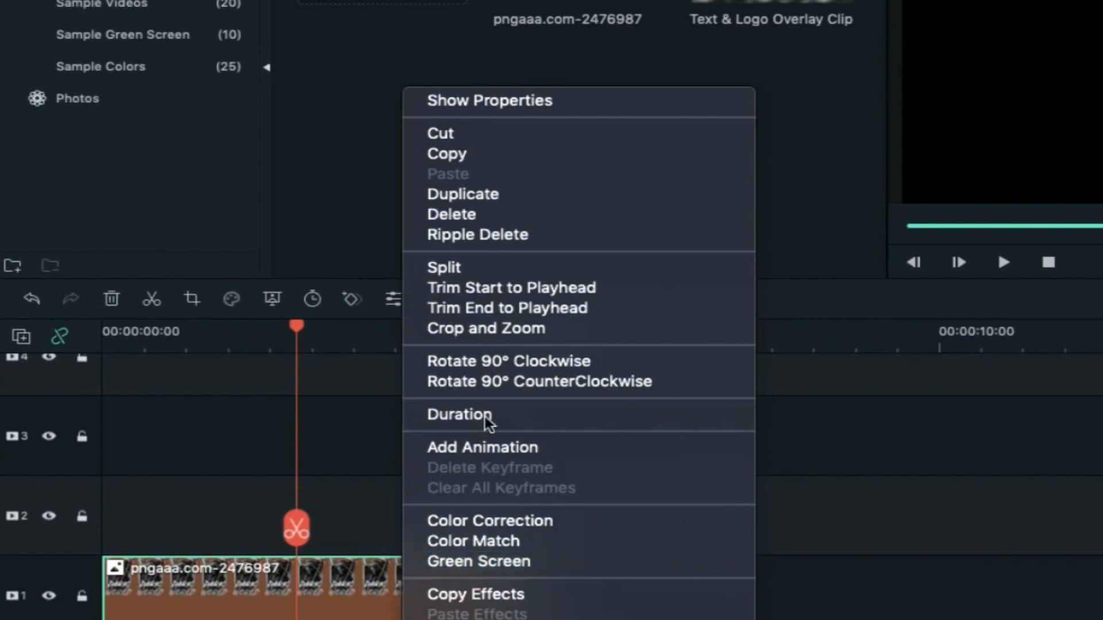
Step: Set the duration of the logo image clip on track 1 to 6 seconds
{"action": "left_click", "coordinate": [483, 410]}
{"action": "left_click", "coordinate": [790, 226]}
{"action": "type", "text": "6:00"}
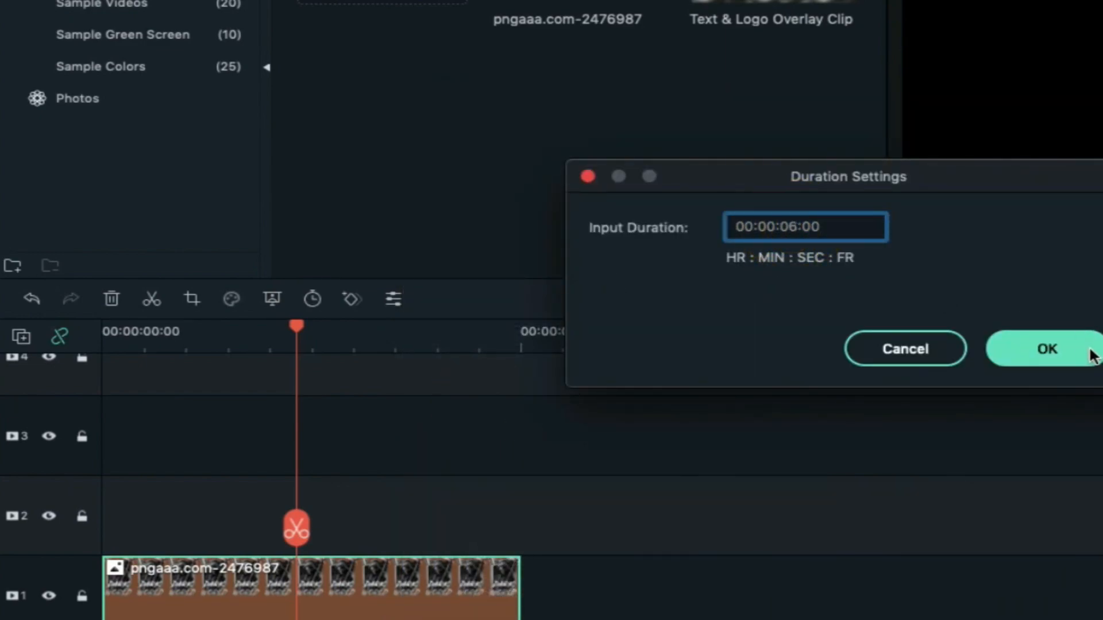
{"action": "left_click", "coordinate": [1090, 352]}
Step: Scale the logo image clip to 80% and split it at the 4-second mark
{"action": "left_click_drag", "start_coordinate": [298, 327], "coordinate": [439, 332]}
{"action": "double_click", "coordinate": [502, 598]}
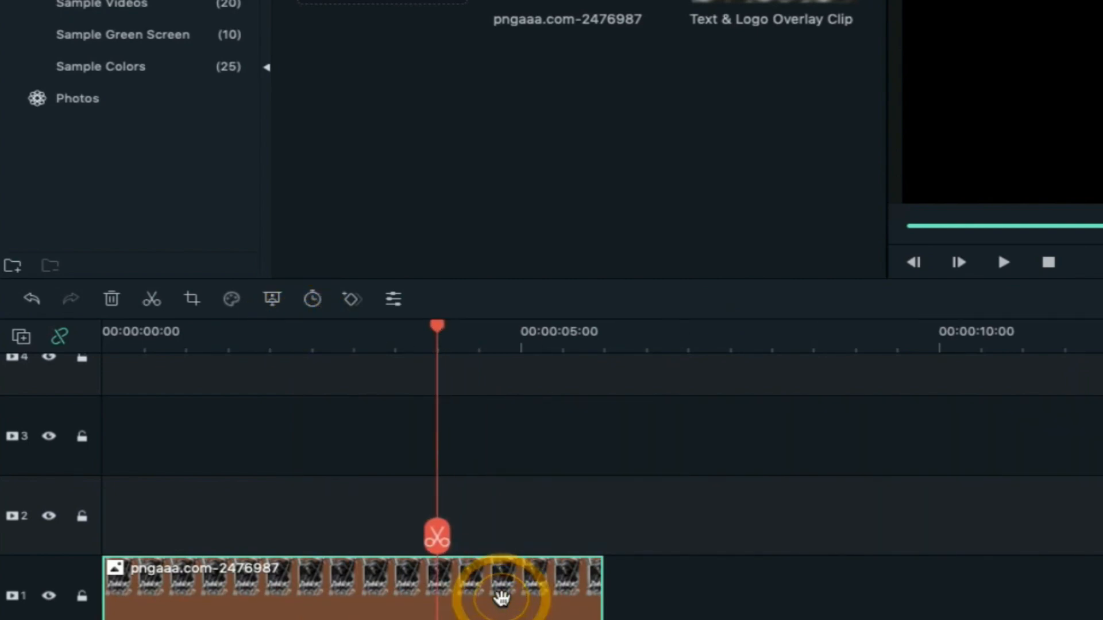
{"action": "left_click_drag", "start_coordinate": [437, 44], "coordinate": [409, 44]}
{"action": "left_click", "coordinate": [723, 44]}
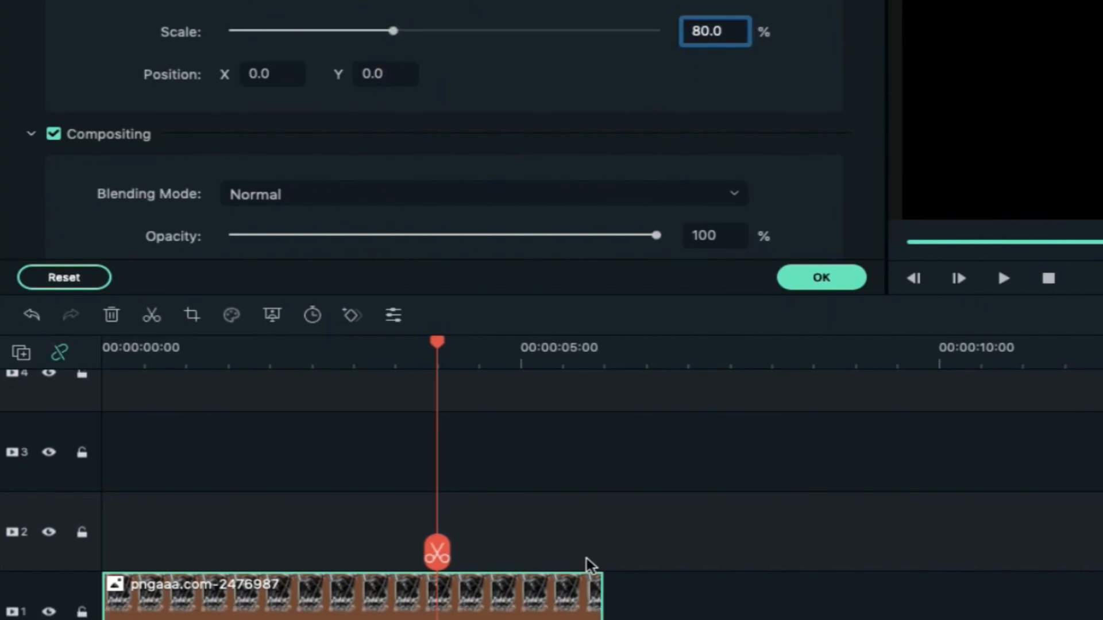
{"action": "left_click", "coordinate": [524, 607]}
{"action": "left_click", "coordinate": [440, 471]}
Step: Apply the B&W Film preset from Advanced Color Tuning to the first part of the split logo clip
{"action": "left_click", "coordinate": [339, 515]}
{"action": "left_click", "coordinate": [87, 19]}
{"action": "left_click", "coordinate": [667, 453]}
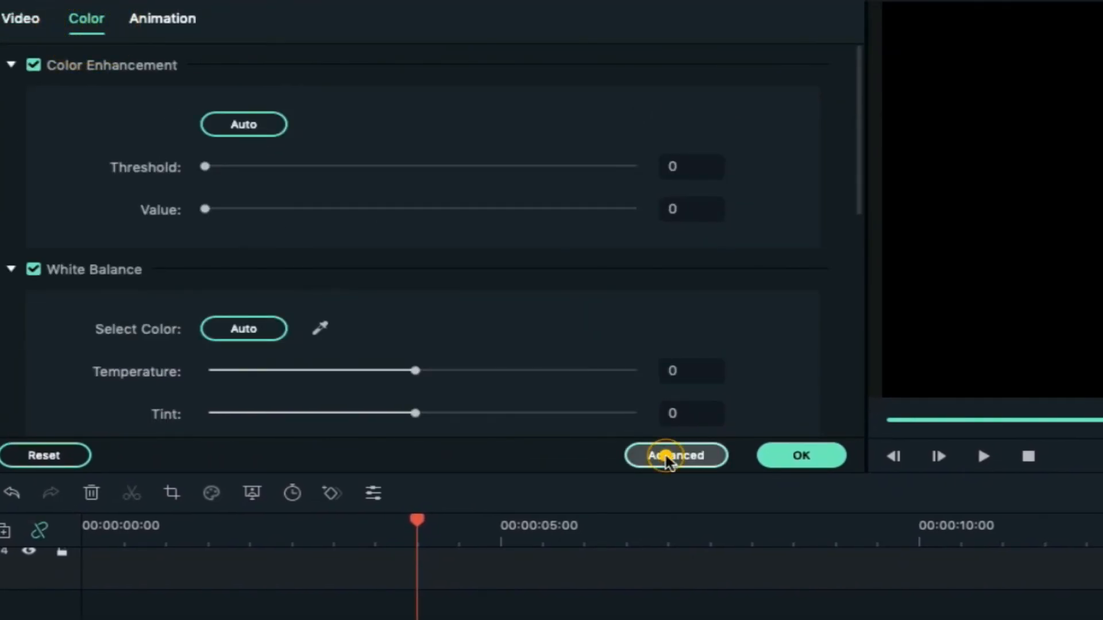
{"action": "left_click", "coordinate": [252, 415]}
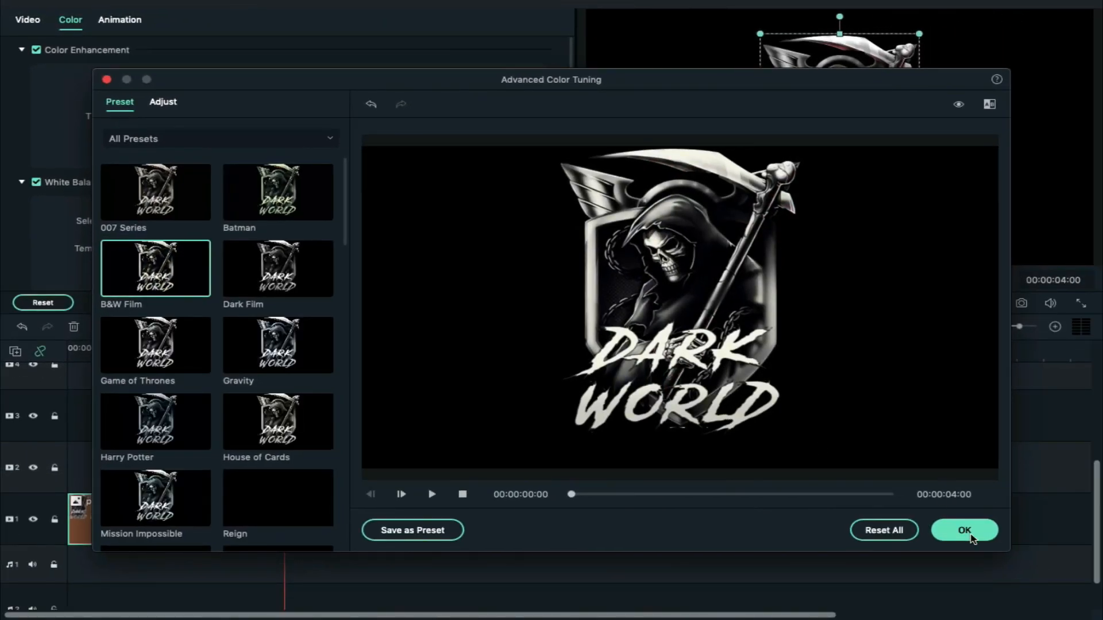
{"action": "left_click", "coordinate": [971, 535]}
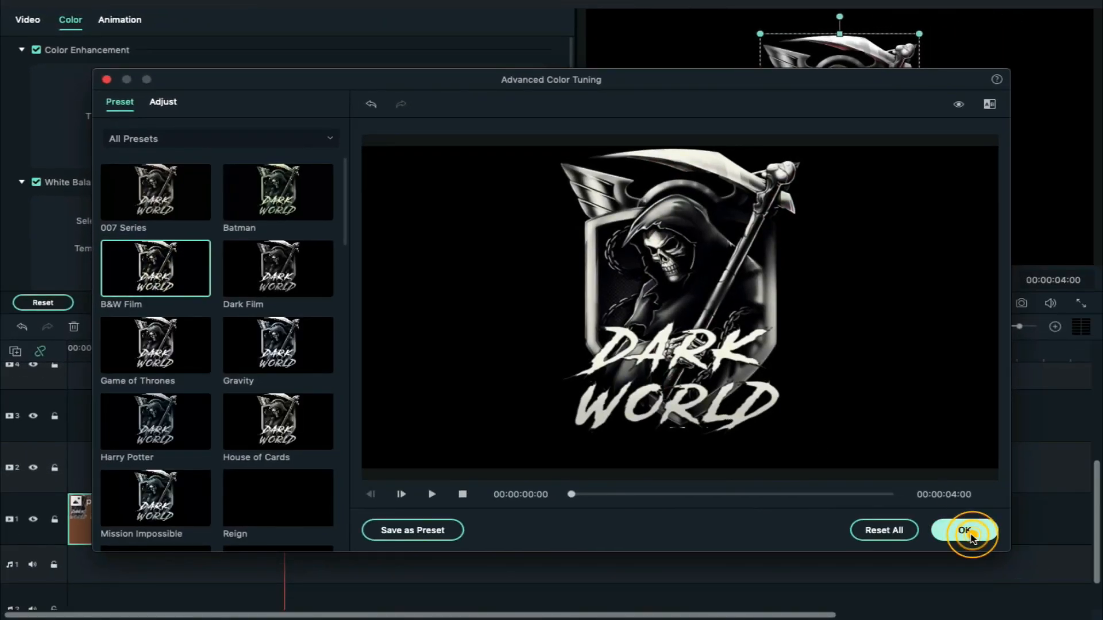
Step: Choose an Advanced Color Tuning look for the second part of the logo clip and accept the color settings
{"action": "left_click", "coordinate": [255, 490]}
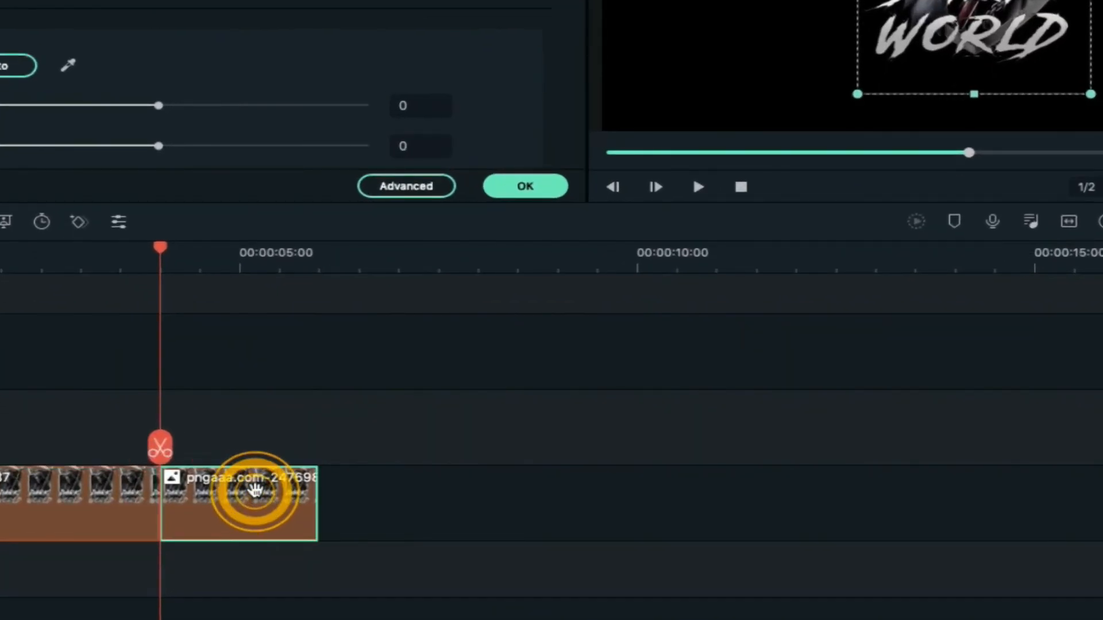
{"action": "left_click", "coordinate": [405, 189]}
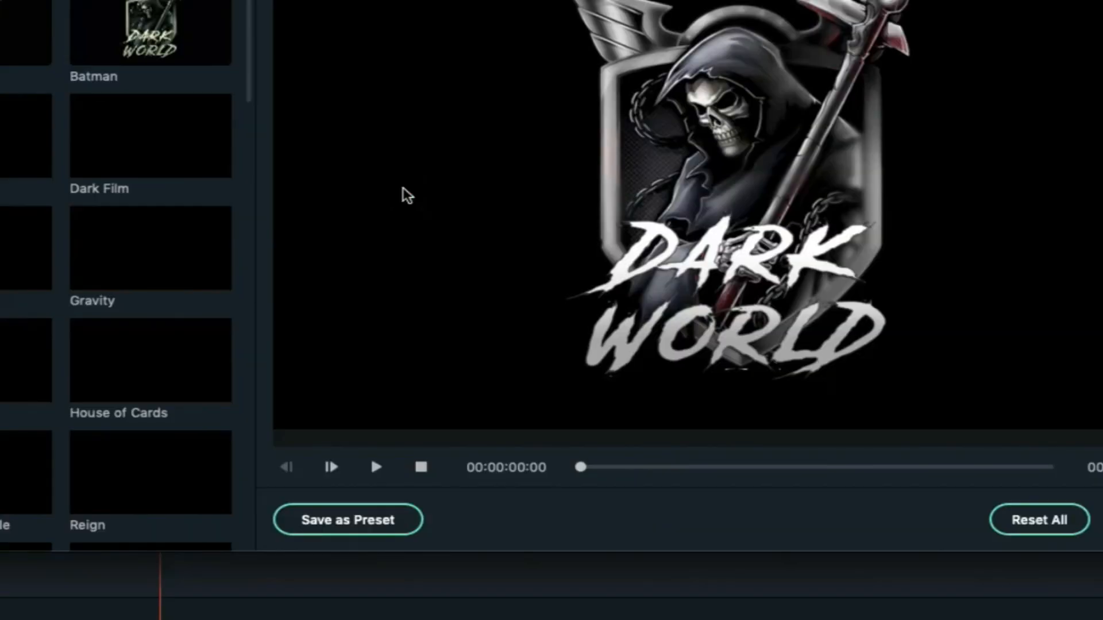
{"action": "scroll", "coordinate": [160, 319], "scroll_direction": "up", "scroll_amount": 5}
{"action": "scroll", "coordinate": [160, 318], "scroll_direction": "down", "scroll_amount": 2}
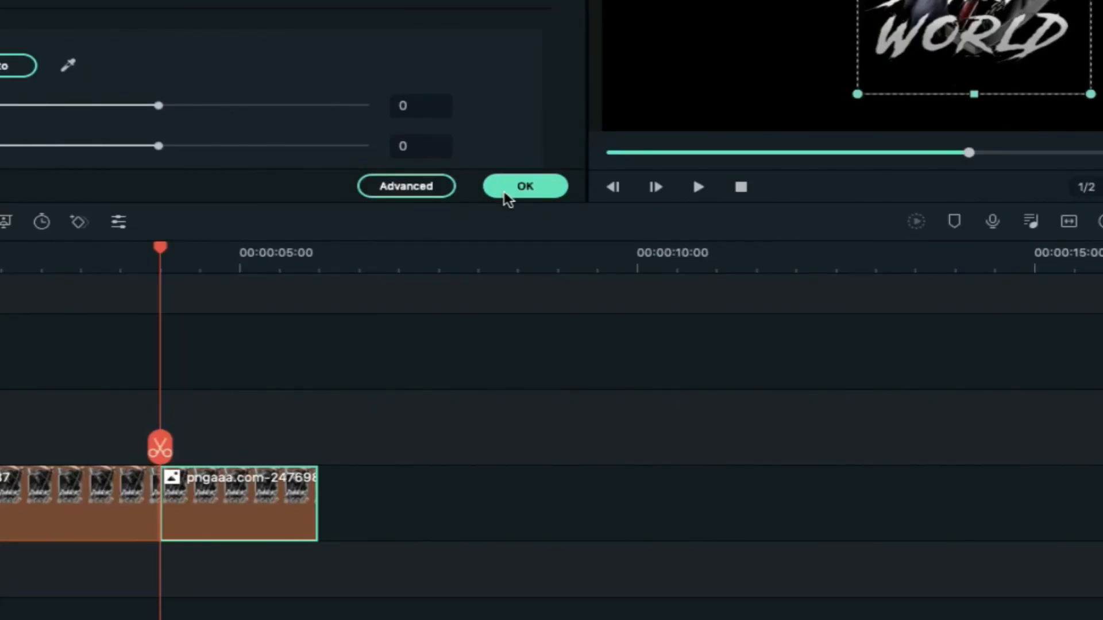
{"action": "left_click", "coordinate": [505, 190]}
Step: Add a Dissolve transition at the cut between the logo parts and place Text & Logo Overlay Clip on track 2 from the start
{"action": "left_click", "coordinate": [128, 33]}
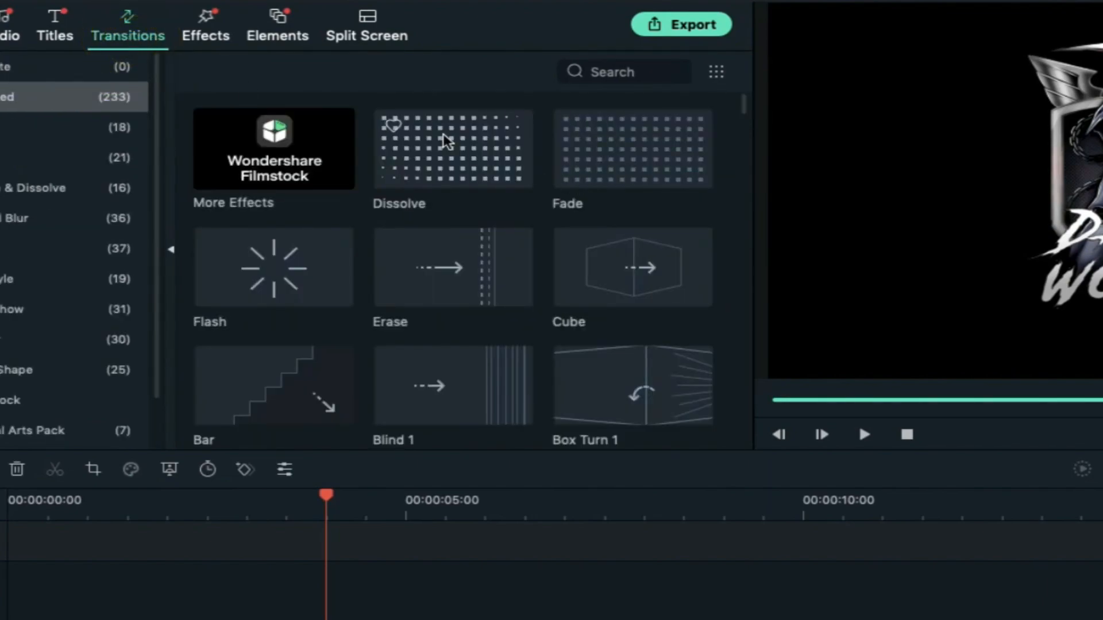
{"action": "left_click_drag", "start_coordinate": [447, 141], "coordinate": [313, 489]}
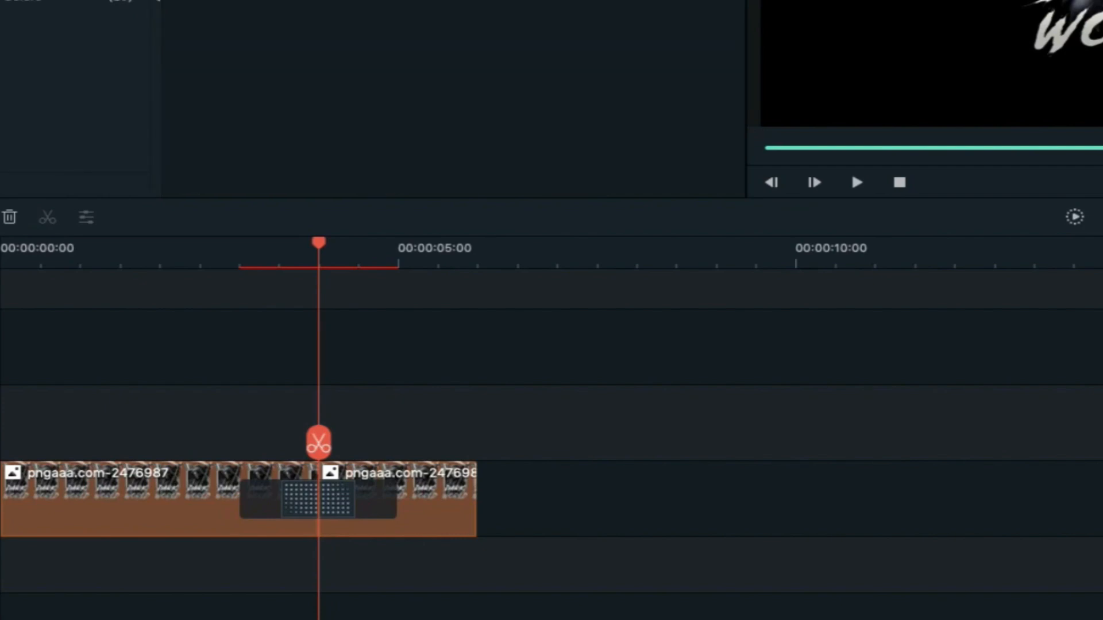
{"action": "left_click_drag", "start_coordinate": [670, 67], "coordinate": [109, 557]}
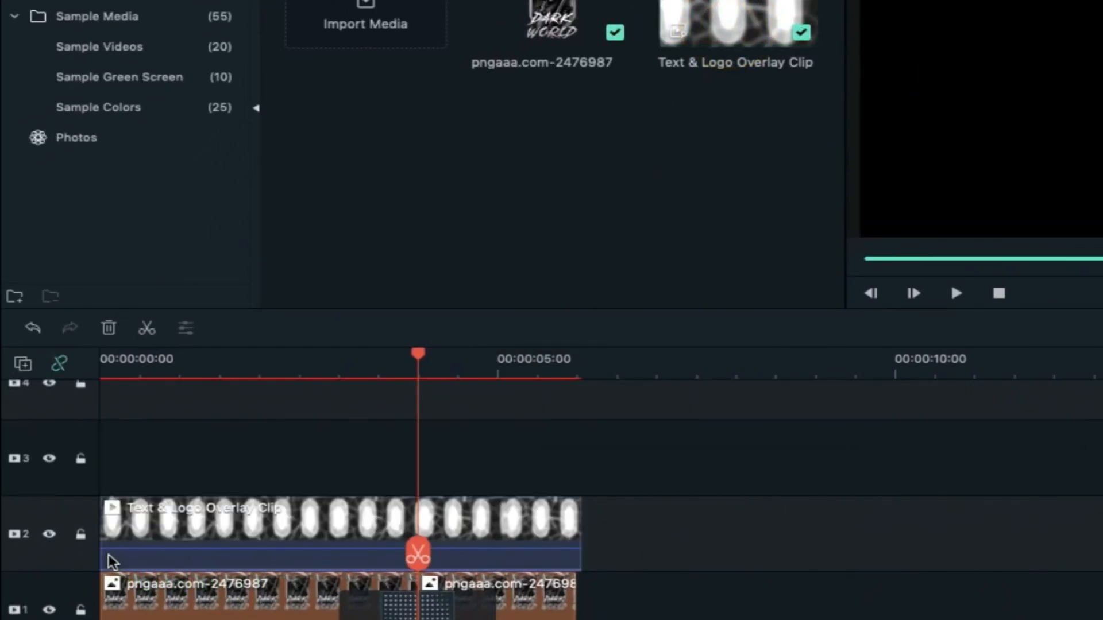
Step: Set the overlay clip's blending mode to Multiply and preview the logo animation from the start
{"action": "double_click", "coordinate": [223, 543]}
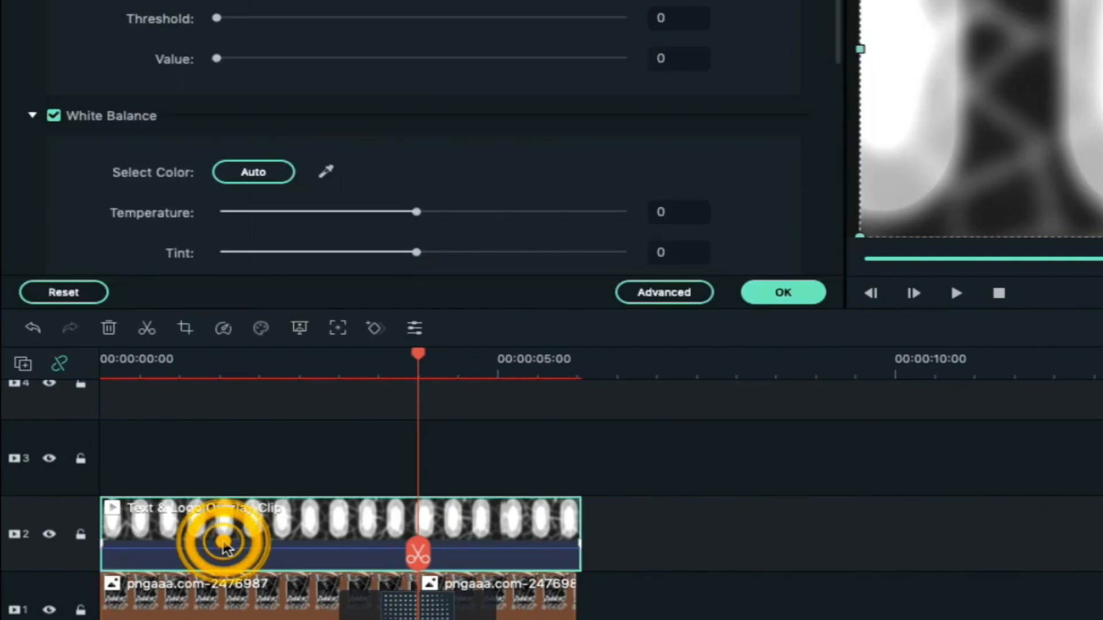
{"action": "left_click", "coordinate": [40, 23]}
{"action": "scroll", "coordinate": [207, 236], "scroll_direction": "down", "scroll_amount": 3}
{"action": "left_click", "coordinate": [318, 276]}
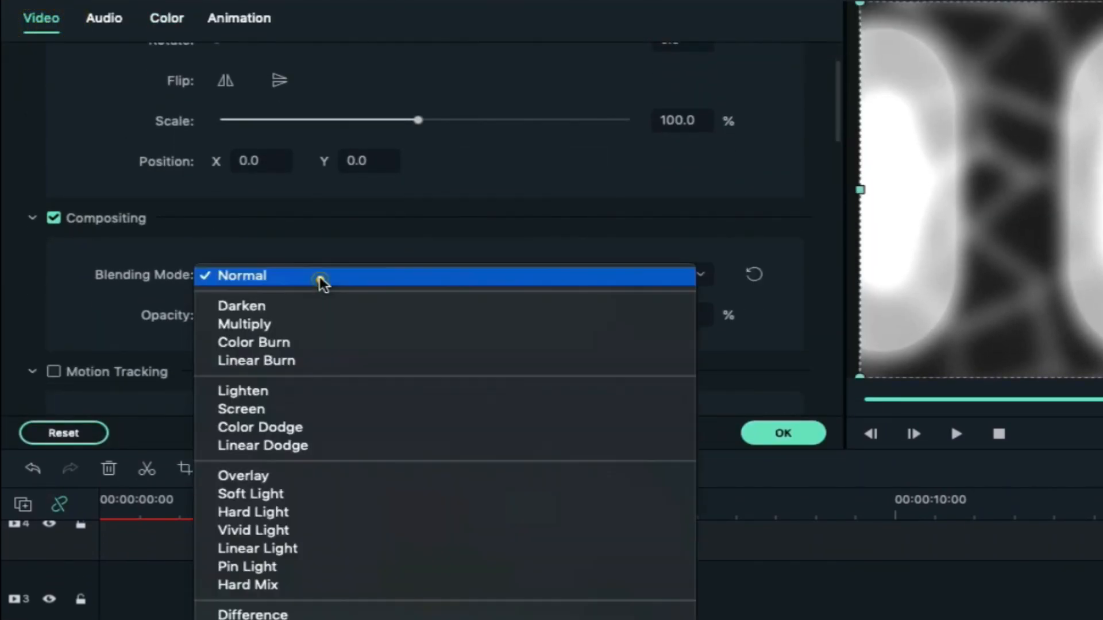
{"action": "left_click", "coordinate": [310, 325]}
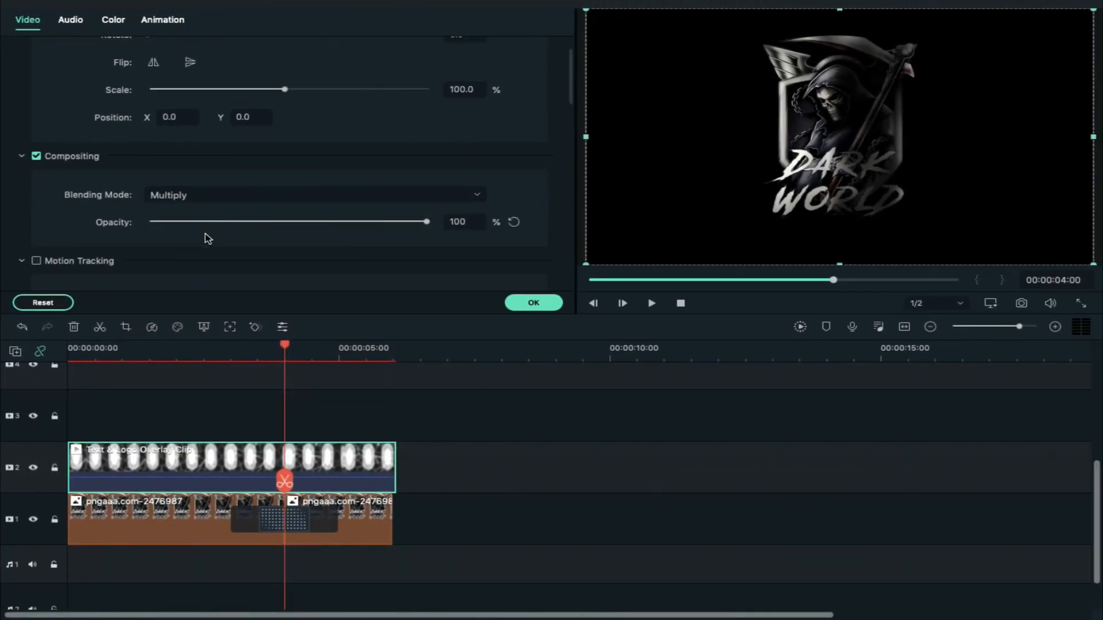
{"action": "left_click", "coordinate": [70, 349]}
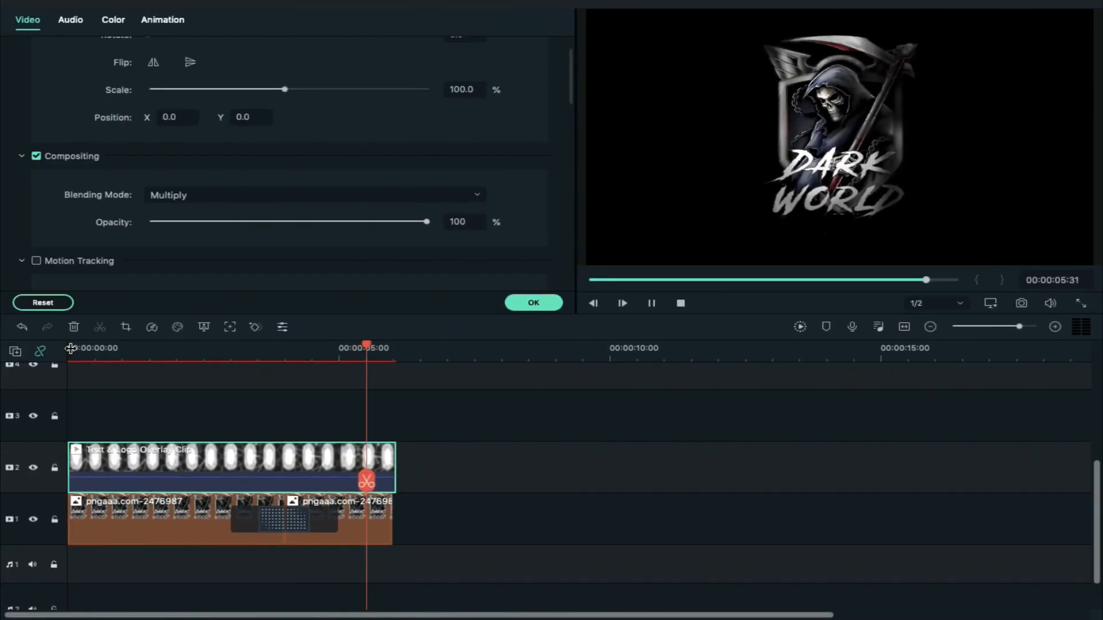
{"action": "left_click", "coordinate": [526, 304]}
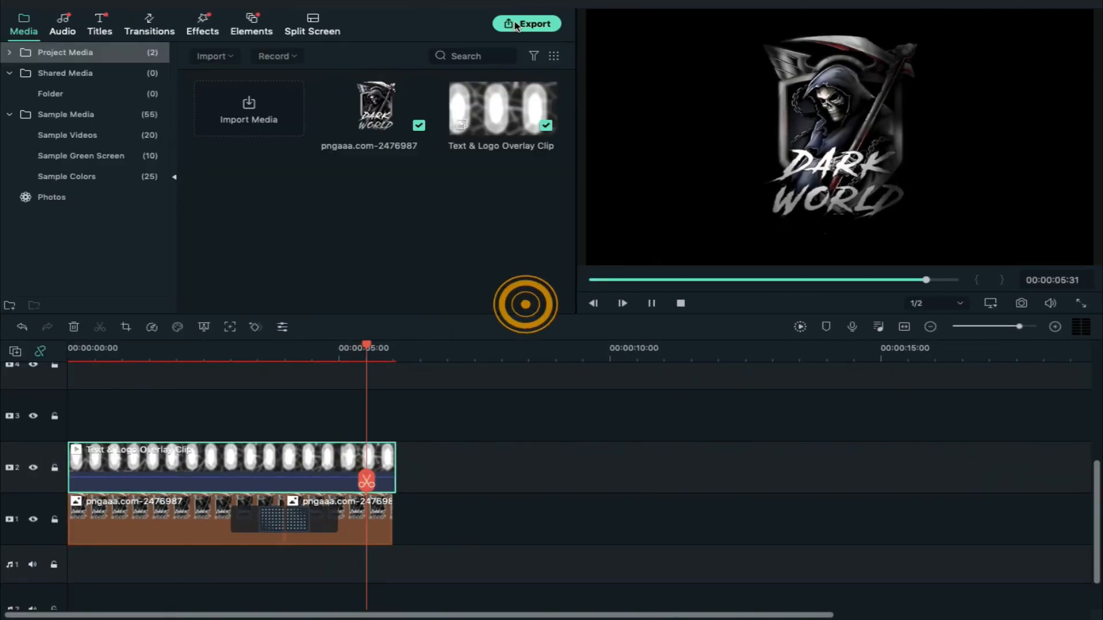
Step: Export the video as a MOV named Dark world to the Fire Logo Intro folder, keeping the Best quality settings
{"action": "left_click", "coordinate": [524, 25]}
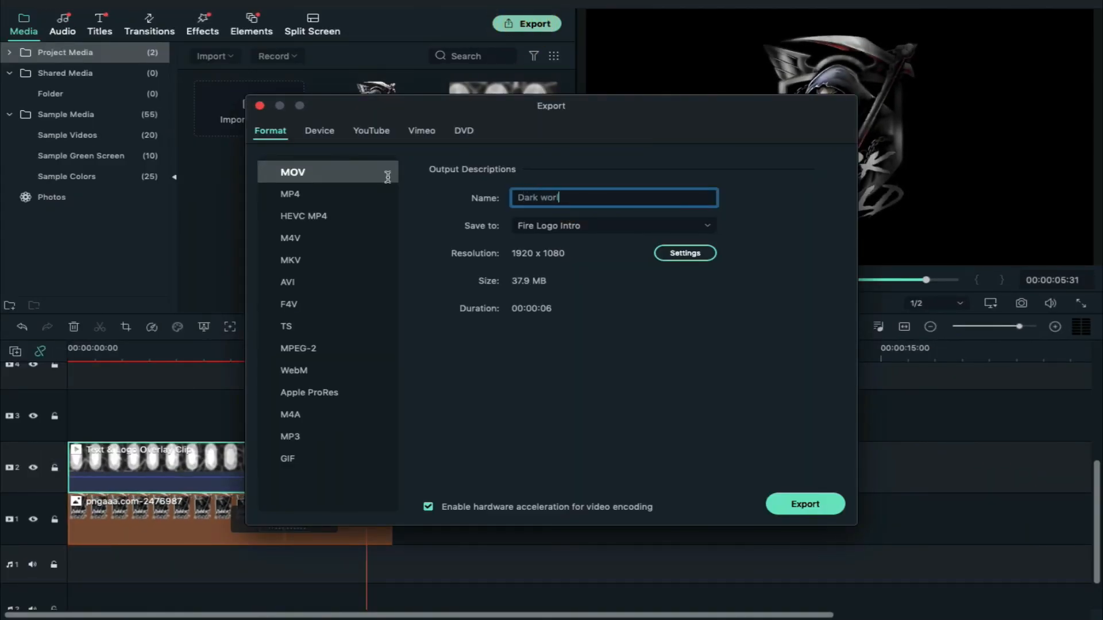
{"action": "left_click", "coordinate": [702, 256]}
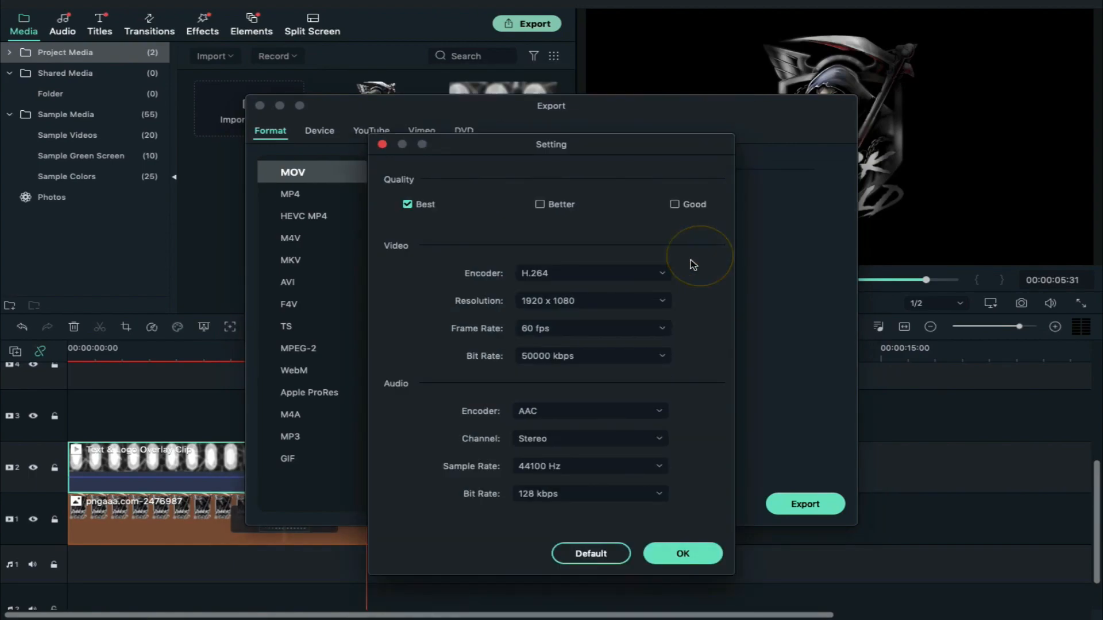
{"action": "left_click", "coordinate": [684, 554]}
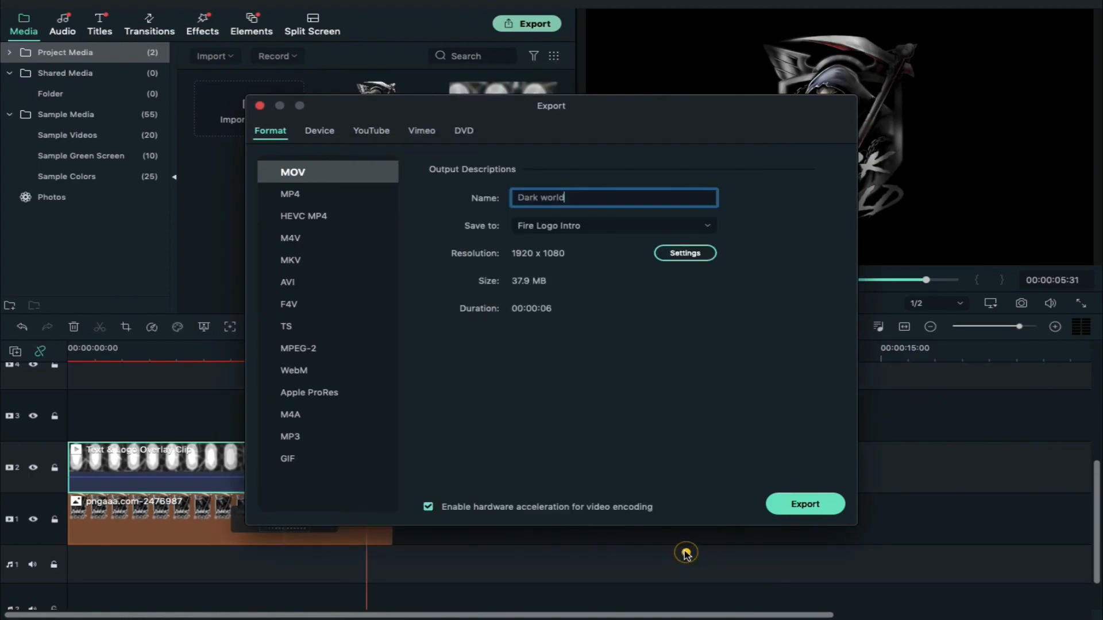
{"action": "left_click", "coordinate": [804, 503]}
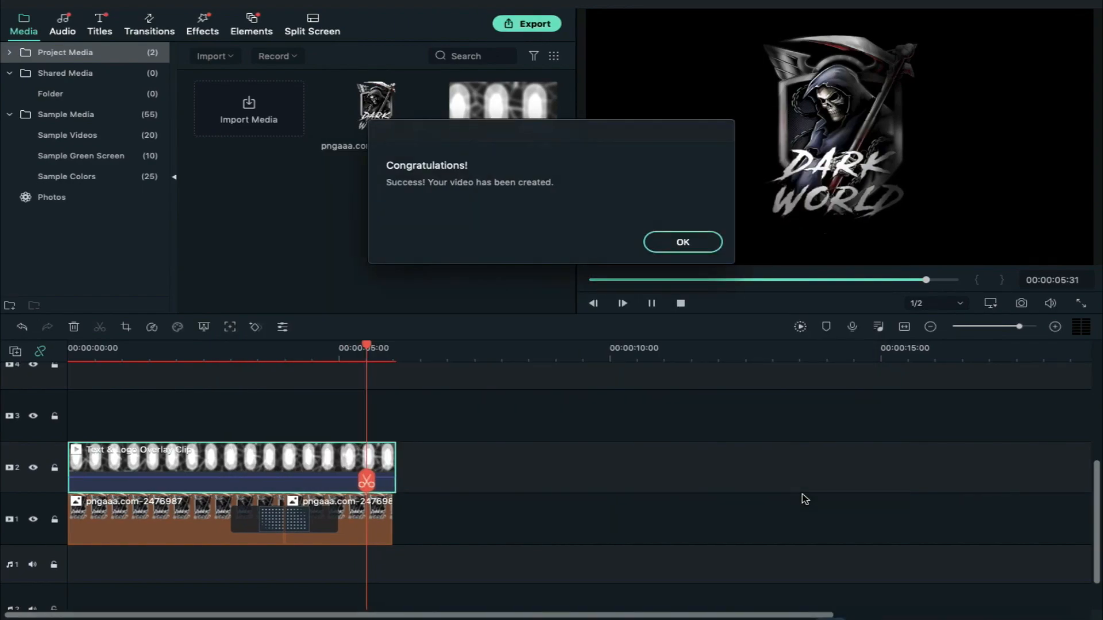
{"action": "left_click", "coordinate": [698, 243]}
Step: Delete the logo image and the overlay clip from the project media
{"action": "left_click_drag", "start_coordinate": [515, 134], "coordinate": [359, 84]}
{"action": "key", "text": "Delete"}
{"action": "left_click", "coordinate": [678, 387]}
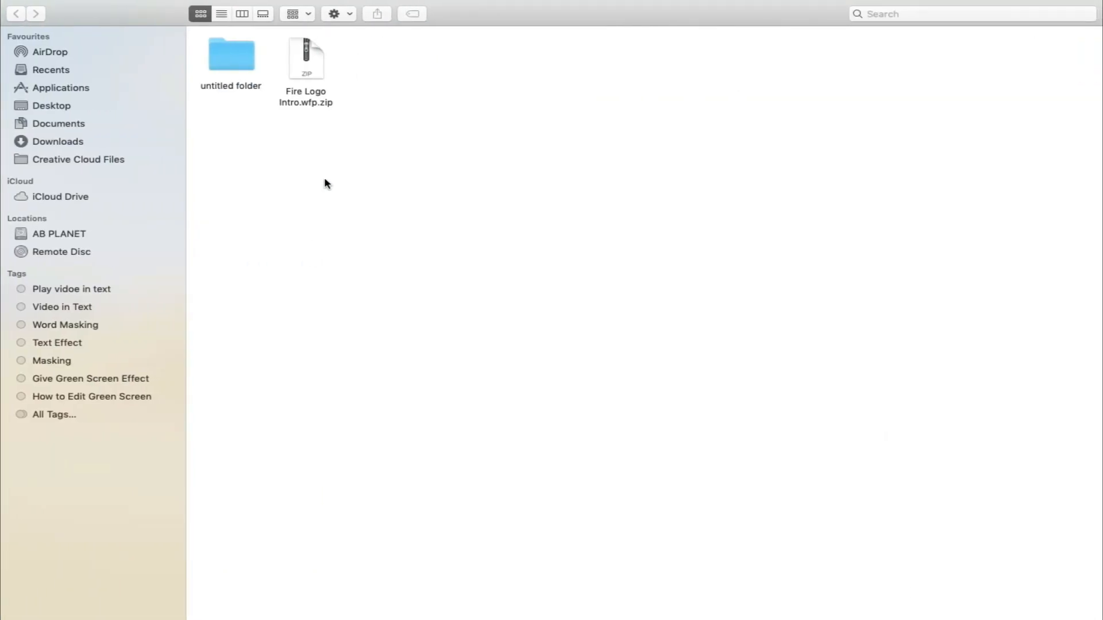
Step: Unzip Fire Logo Intro.wfp.zip in Finder and open the extracted Fire Logo Intro.wfp project
{"action": "left_click", "coordinate": [756, 101]}
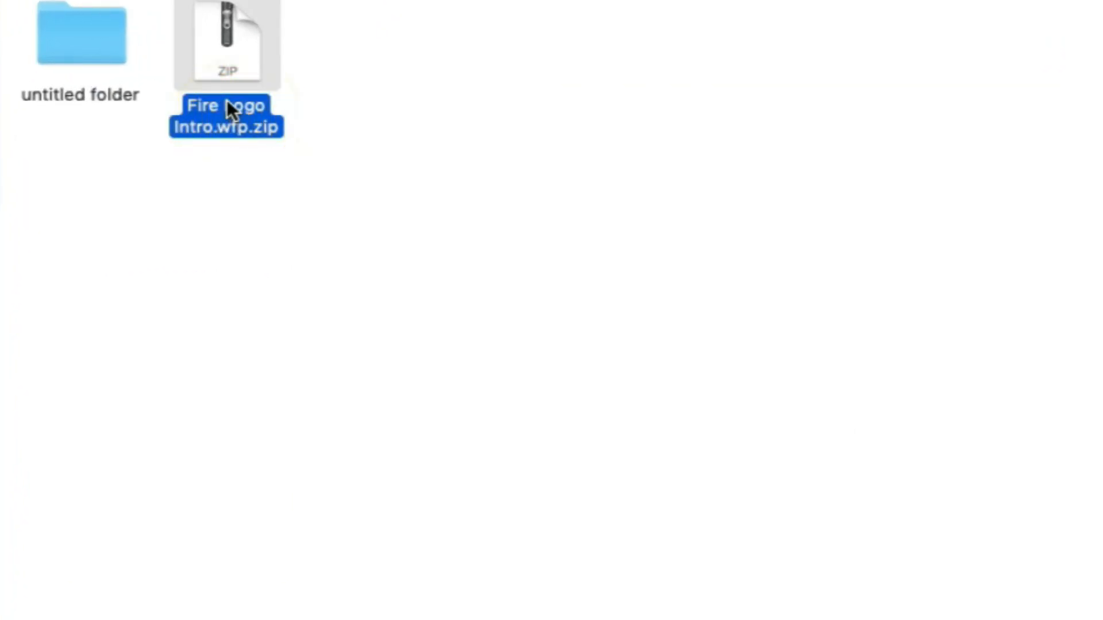
{"action": "double_click", "coordinate": [228, 103]}
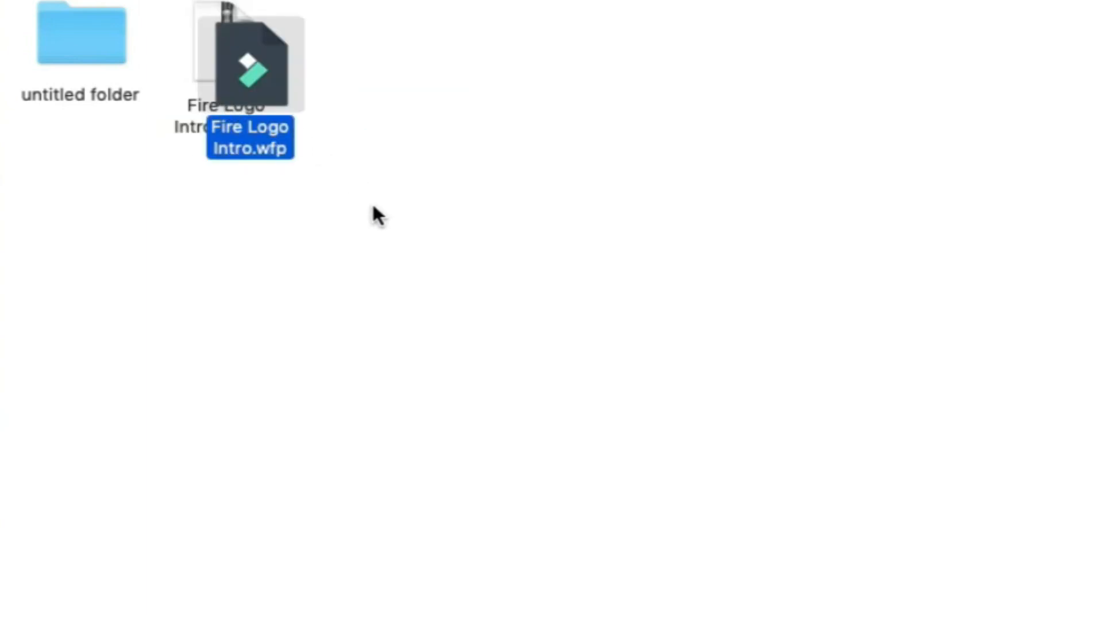
{"action": "double_click", "coordinate": [258, 70]}
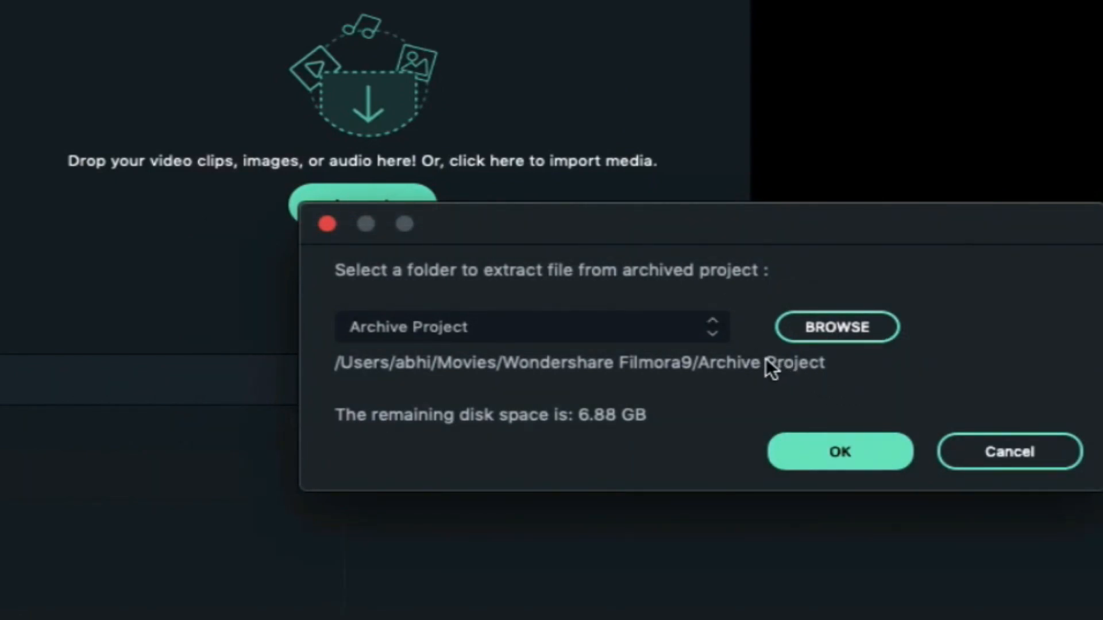
Step: Extract the archived project's files to the Archive Project folder
{"action": "left_click", "coordinate": [715, 334]}
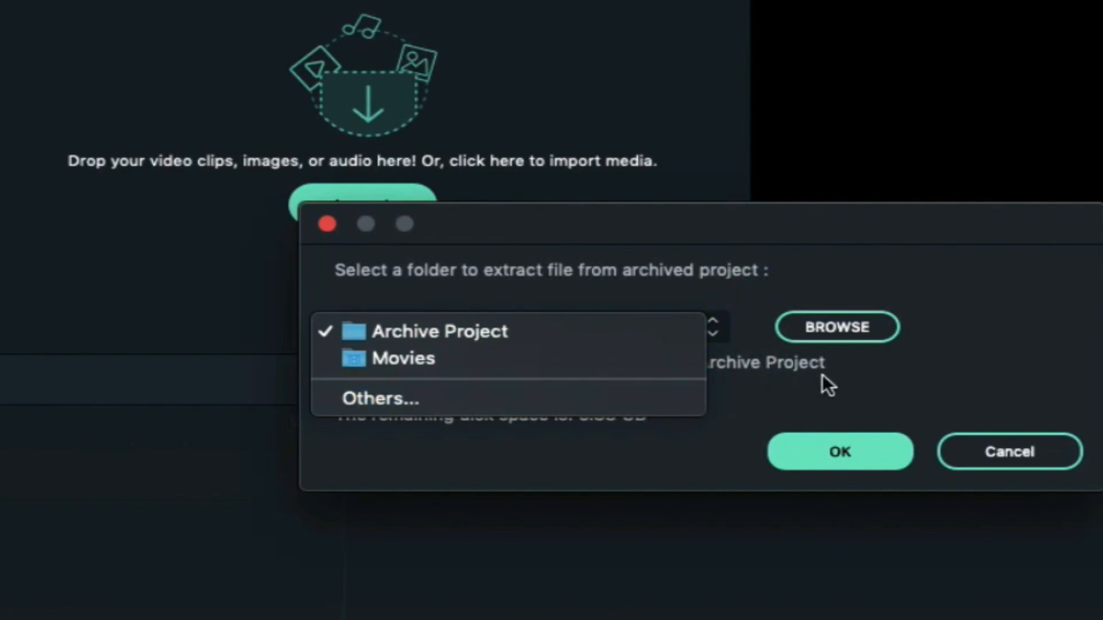
{"action": "left_click", "coordinate": [851, 376]}
{"action": "left_click", "coordinate": [858, 445]}
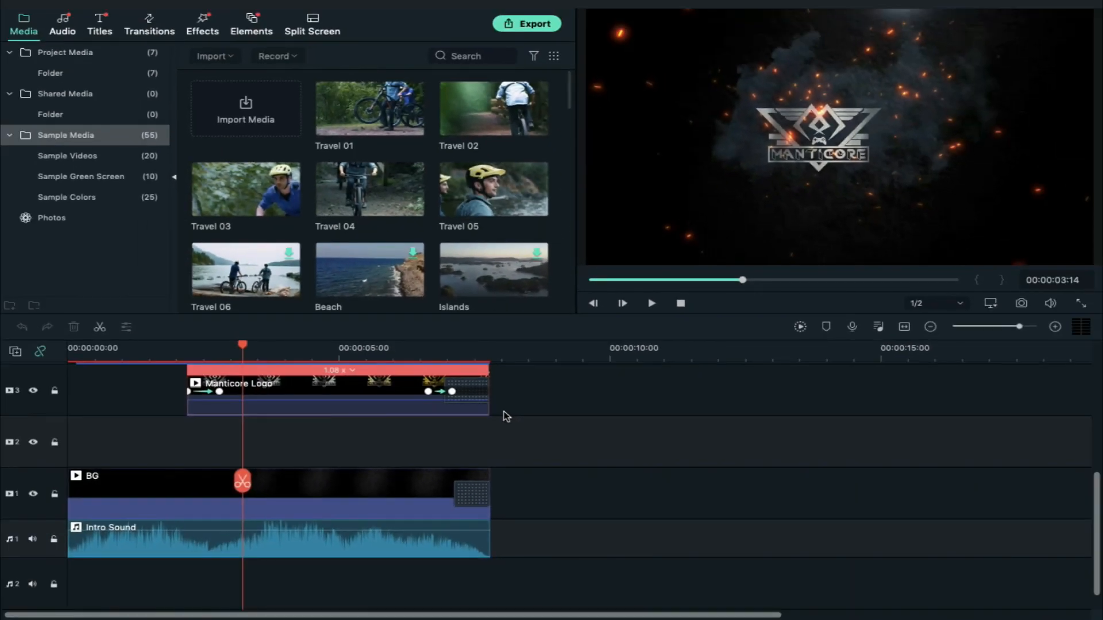
Step: Hide track 3, which holds the Manticore Logo clip
{"action": "scroll", "coordinate": [504, 412], "scroll_direction": "up", "scroll_amount": 5}
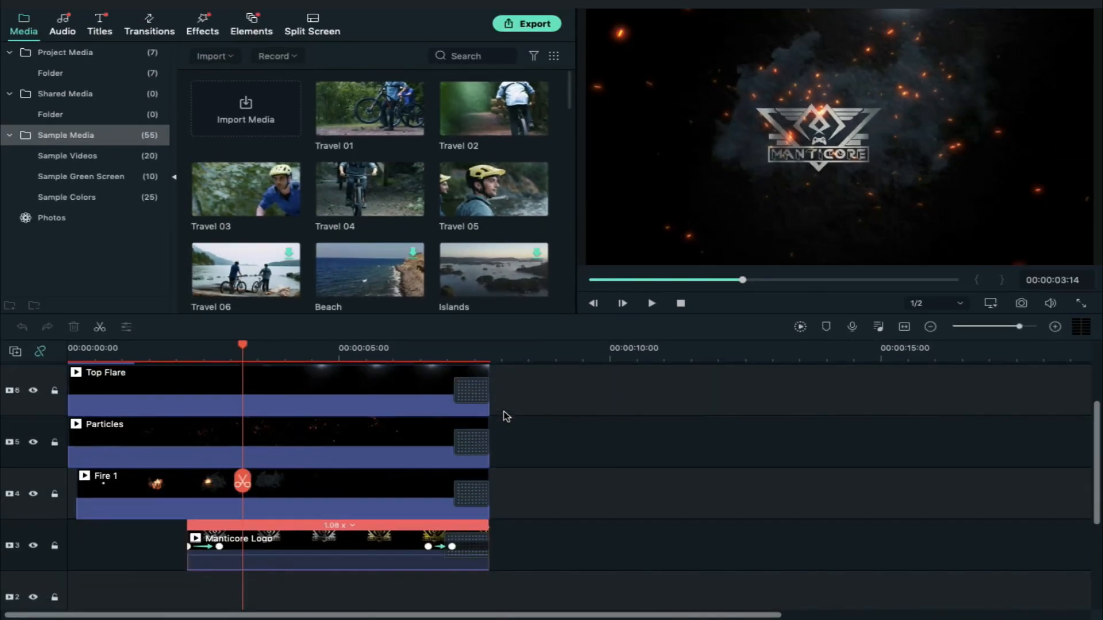
{"action": "scroll", "coordinate": [504, 411], "scroll_direction": "down", "scroll_amount": 4}
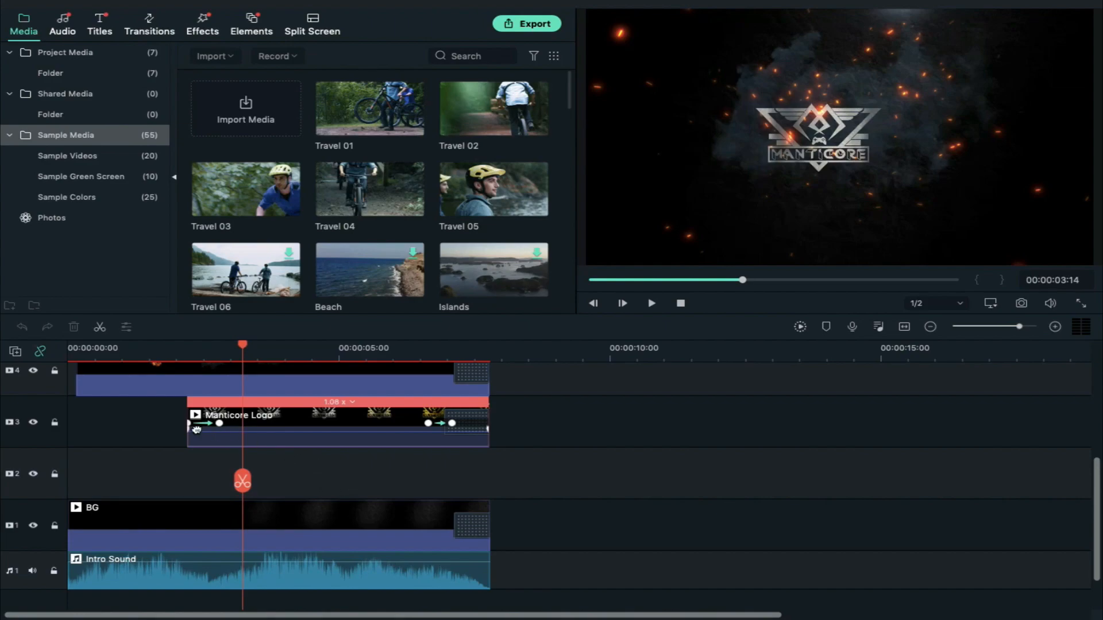
{"action": "left_click", "coordinate": [33, 423]}
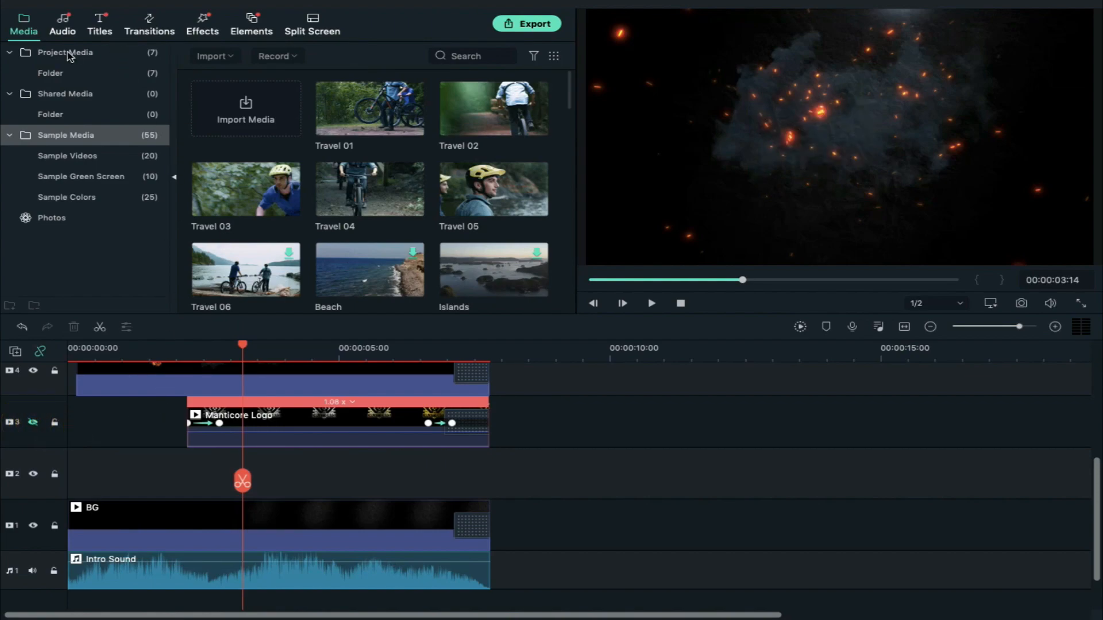
Step: Import the Dark world 1 video into the project media and place it on track 2, starting level with the Manticore Logo clip
{"action": "left_click", "coordinate": [69, 56]}
{"action": "right_click", "coordinate": [538, 266]}
{"action": "left_click", "coordinate": [556, 273]}
{"action": "scroll", "coordinate": [659, 167], "scroll_direction": "down", "scroll_amount": 2}
{"action": "double_click", "coordinate": [534, 118]}
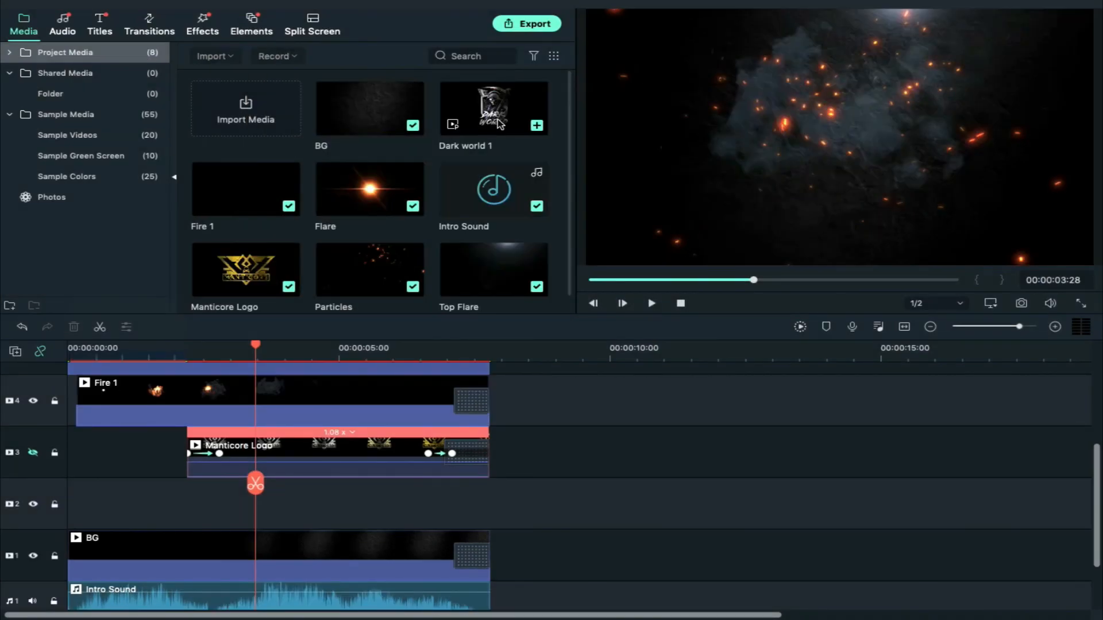
{"action": "left_click_drag", "start_coordinate": [498, 122], "coordinate": [191, 514]}
Step: Set the speed of the Dark world 1 clip on track 2 to 1.08x
{"action": "right_click", "coordinate": [326, 494]}
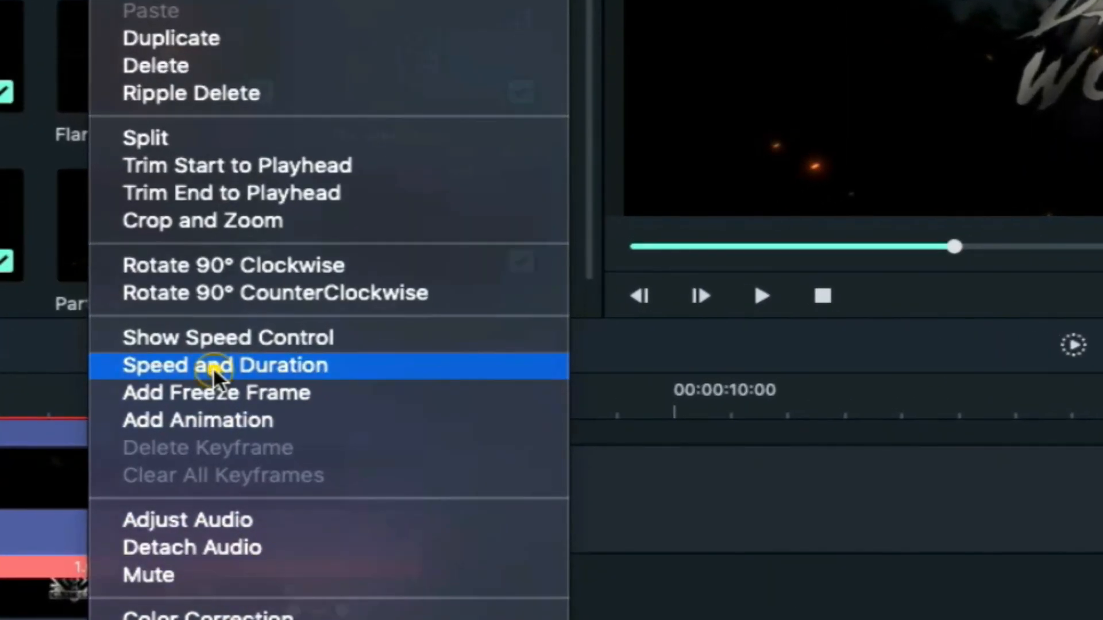
{"action": "left_click", "coordinate": [212, 367]}
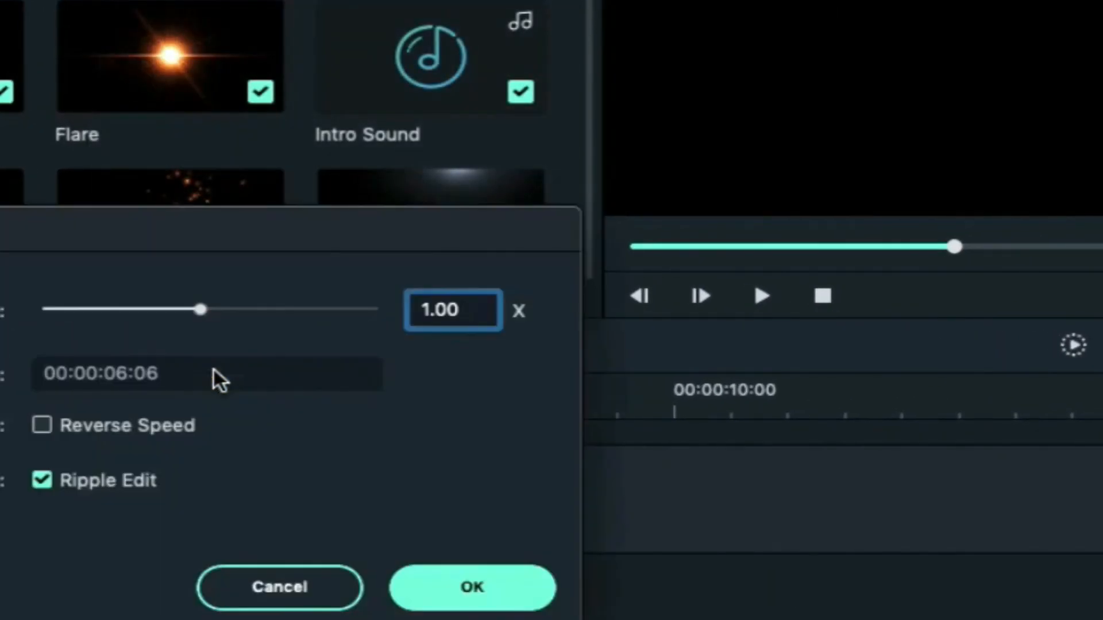
{"action": "left_click", "coordinate": [458, 311]}
{"action": "key", "text": "BackSpace"}
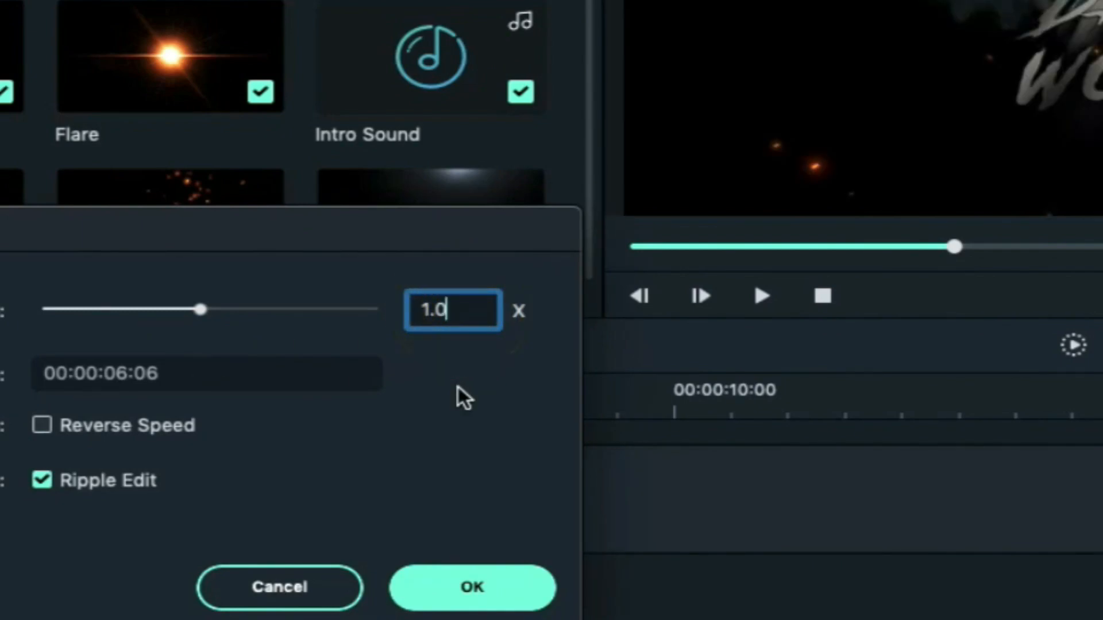
{"action": "type", "text": "8"}
{"action": "key", "text": "Return"}
{"action": "left_click", "coordinate": [513, 592]}
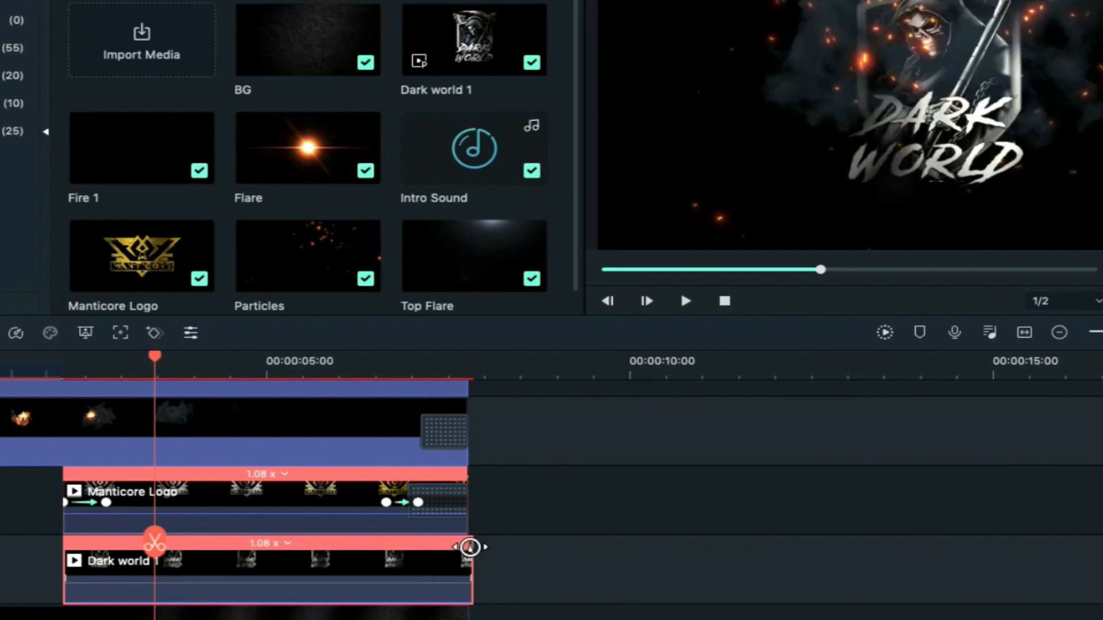
Step: Set the blending mode of the Dark world 1 clip on track 2 to Screen
{"action": "double_click", "coordinate": [71, 474]}
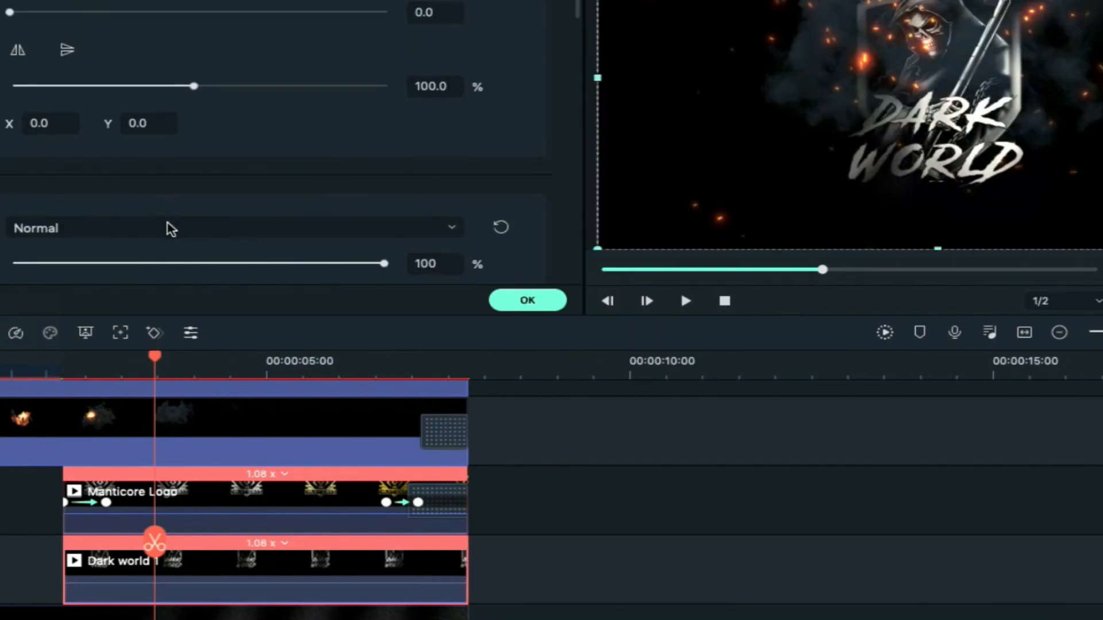
{"action": "left_click", "coordinate": [167, 226]}
{"action": "left_click", "coordinate": [180, 348]}
Step: With the playhead at its start, scale the Dark world 1 clip to 60% and set its X position to -92
{"action": "left_click_drag", "start_coordinate": [154, 356], "coordinate": [62, 357]}
{"action": "left_click", "coordinate": [156, 571]}
{"action": "left_click_drag", "start_coordinate": [193, 86], "coordinate": [118, 90]}
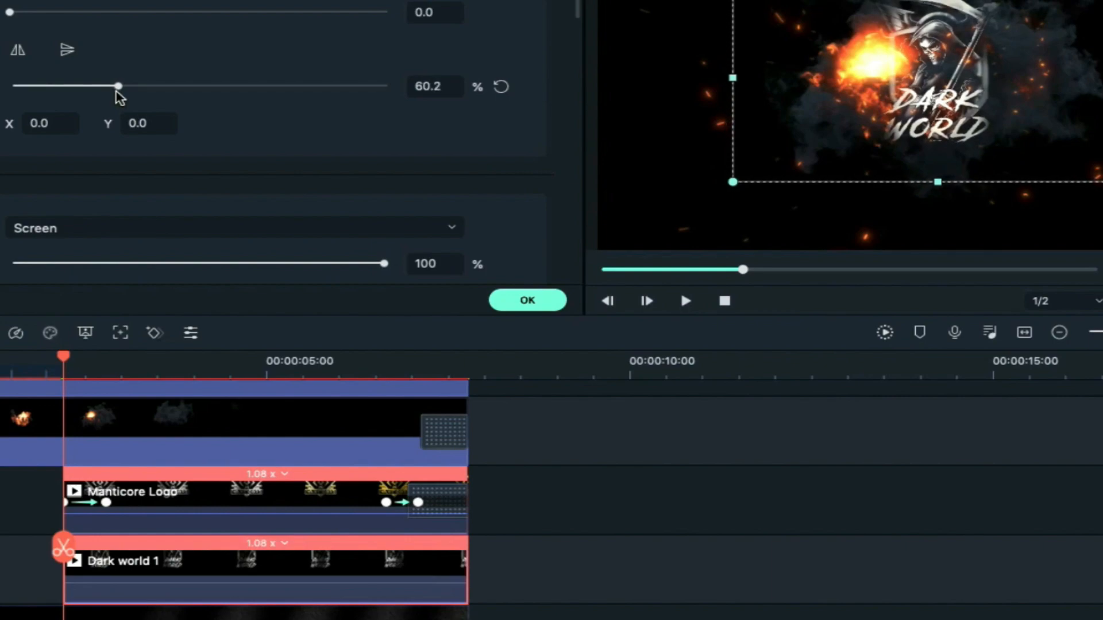
{"action": "left_click", "coordinate": [444, 92]}
{"action": "key", "text": "BackSpace"}
{"action": "key", "text": "BackSpace"}
{"action": "key", "text": "Return"}
{"action": "left_click", "coordinate": [128, 124]}
{"action": "left_click_drag", "start_coordinate": [27, 121], "coordinate": [0, 121]}
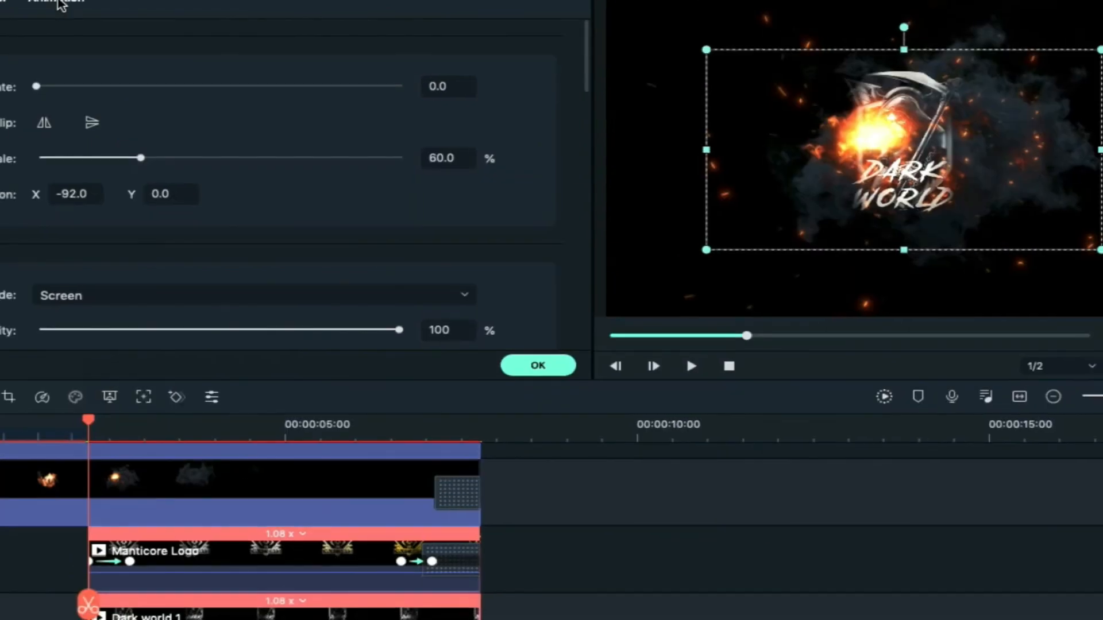
Step: Keyframe the Dark world 1 clip's opacity from 0% at its start to 100% at the Manticore Logo clip's second keyframe
{"action": "left_click", "coordinate": [178, 17]}
{"action": "left_click_drag", "start_coordinate": [449, 267], "coordinate": [145, 266]}
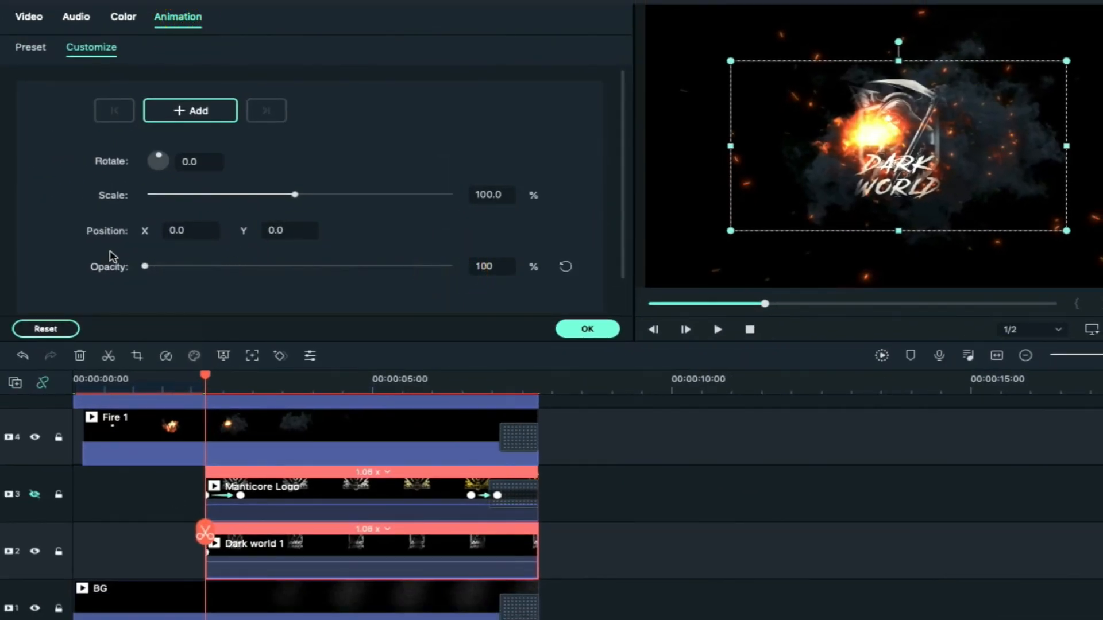
{"action": "left_click", "coordinate": [241, 496]}
{"action": "left_click", "coordinate": [295, 547]}
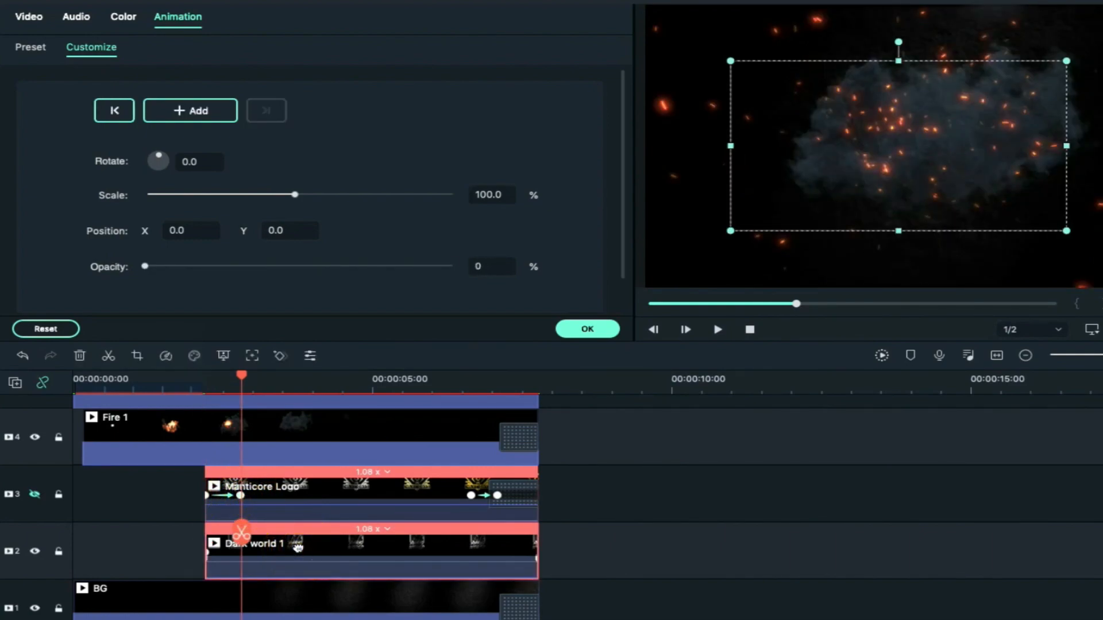
{"action": "left_click_drag", "start_coordinate": [143, 266], "coordinate": [542, 300]}
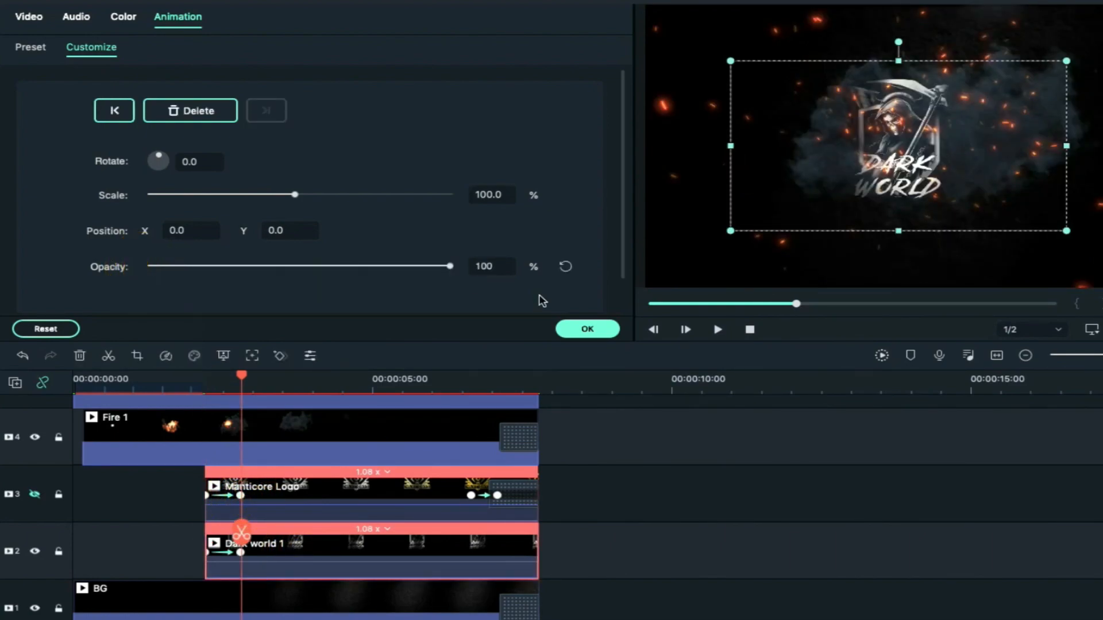
Step: Add a 100% opacity keyframe to the Dark world 1 clip level with the Manticore Logo clip's third keyframe
{"action": "left_click", "coordinate": [471, 496]}
{"action": "left_click", "coordinate": [500, 544]}
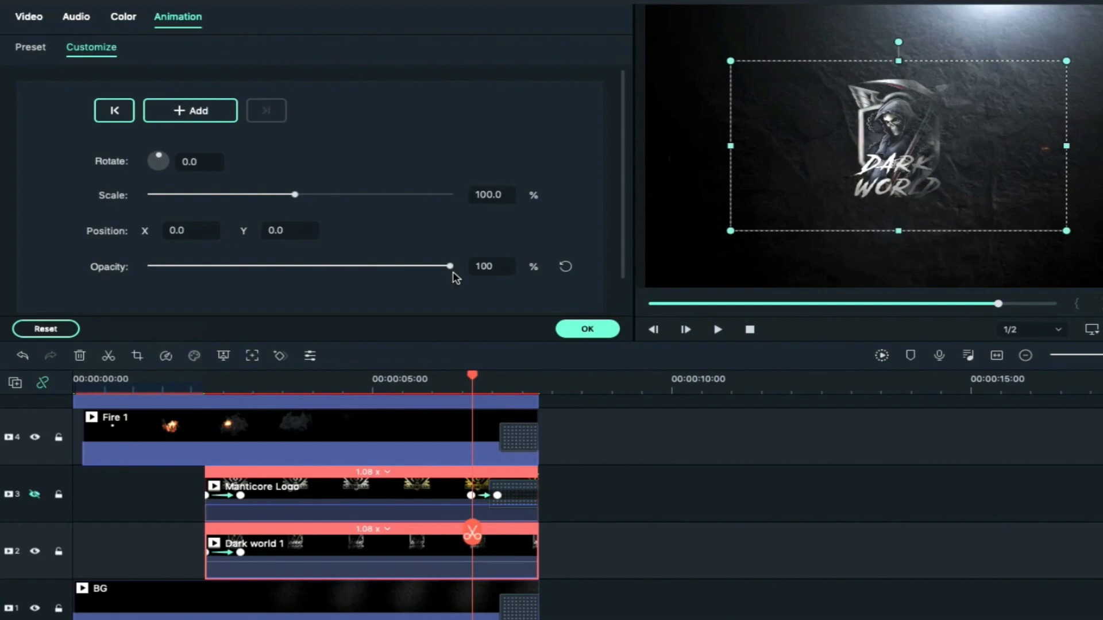
{"action": "left_click", "coordinate": [213, 113]}
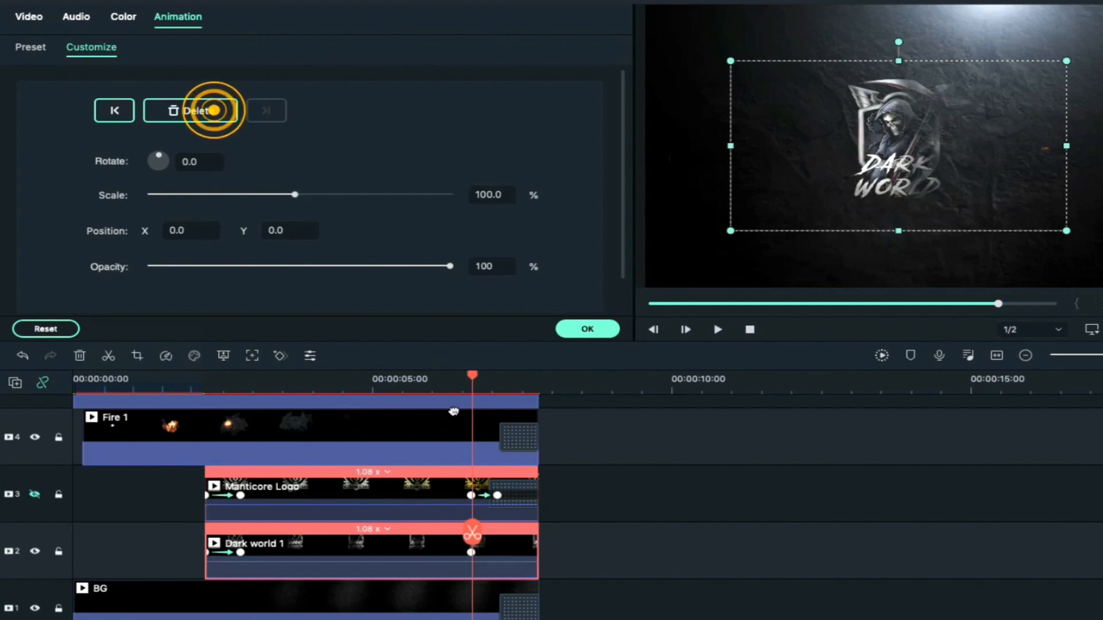
Step: Keyframe the Dark world 1 clip to 0% opacity and 400% scale at the Manticore Logo clip's last keyframe
{"action": "left_click", "coordinate": [497, 496]}
{"action": "left_click", "coordinate": [517, 556]}
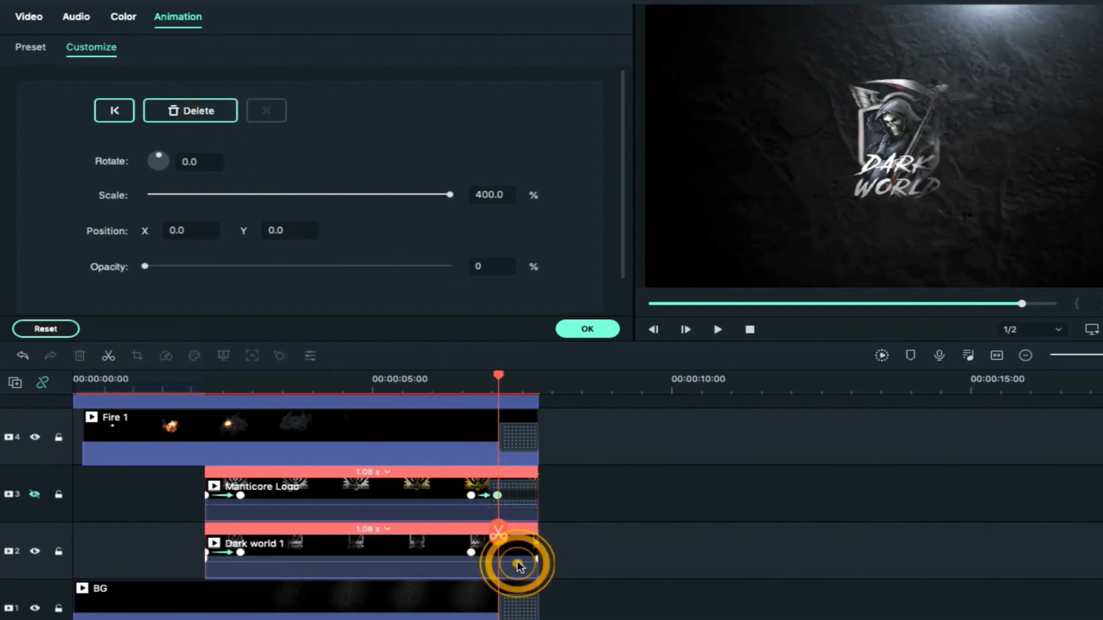
{"action": "left_click_drag", "start_coordinate": [451, 267], "coordinate": [121, 255]}
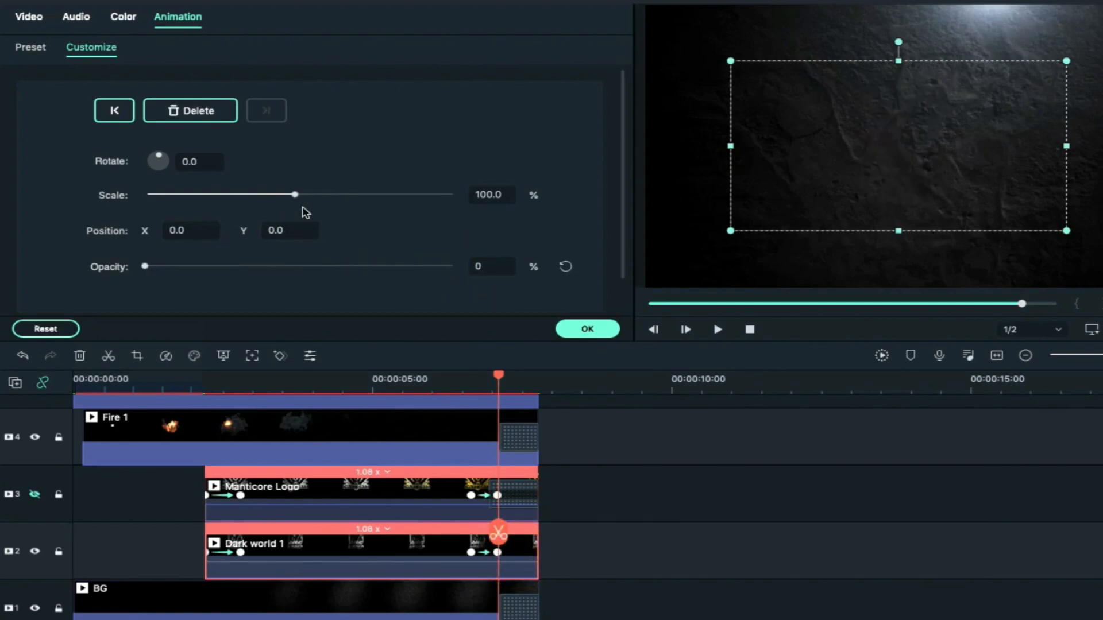
{"action": "left_click_drag", "start_coordinate": [294, 196], "coordinate": [505, 216]}
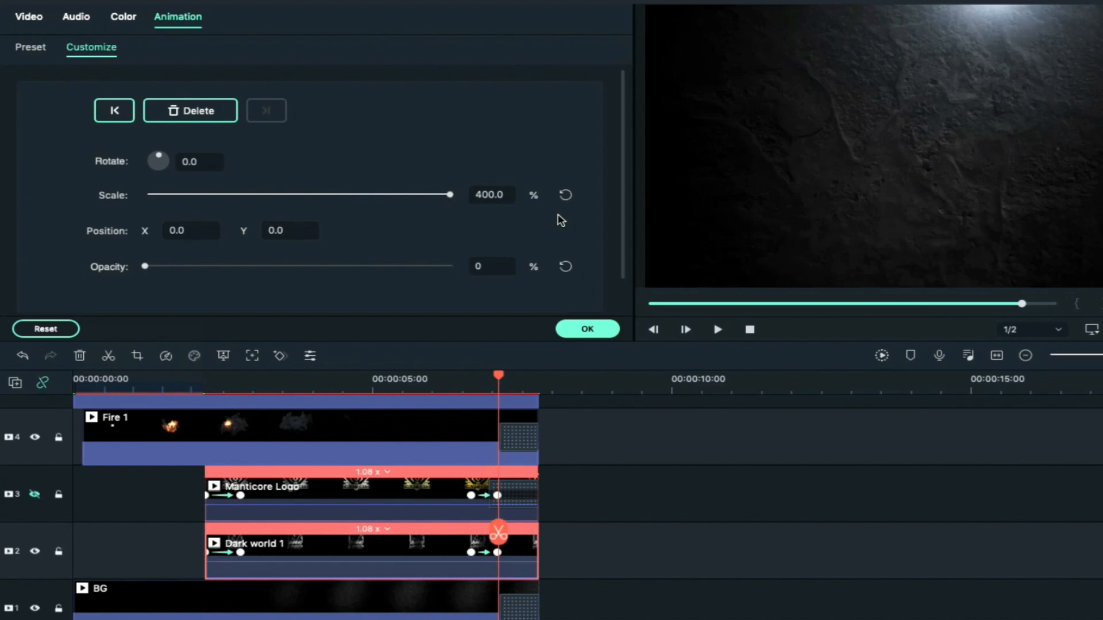
{"action": "left_click", "coordinate": [587, 330]}
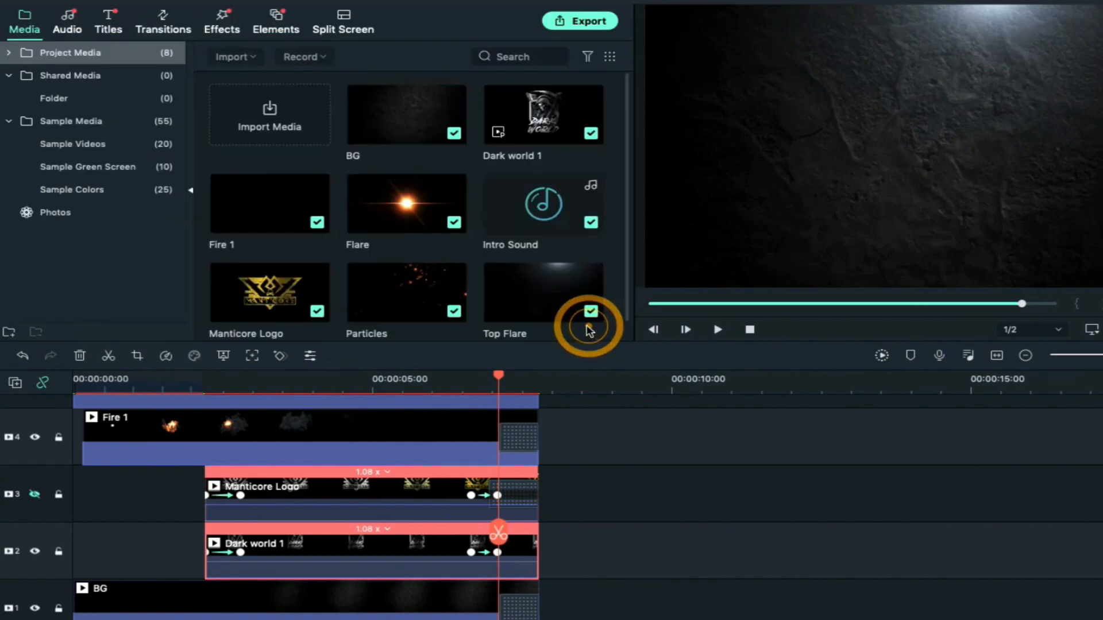
Step: Add a Fade transition to the Dark world 1 clip's end, shorten it to about the Manticore Logo transition's length, and render the timeline preview
{"action": "left_click", "coordinate": [166, 21]}
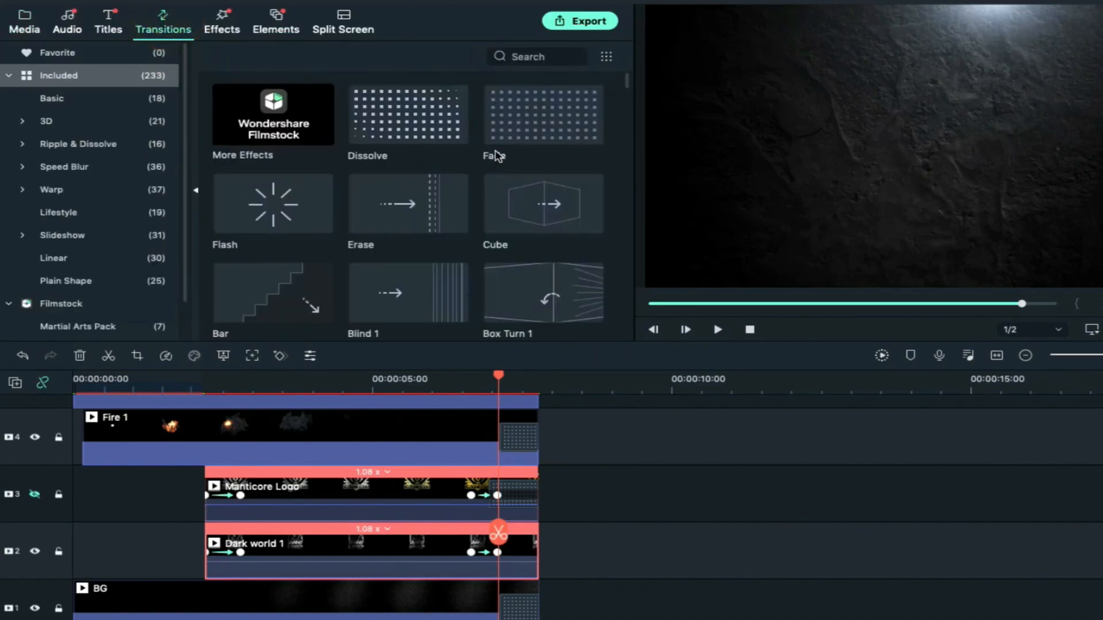
{"action": "left_click_drag", "start_coordinate": [520, 132], "coordinate": [512, 560]}
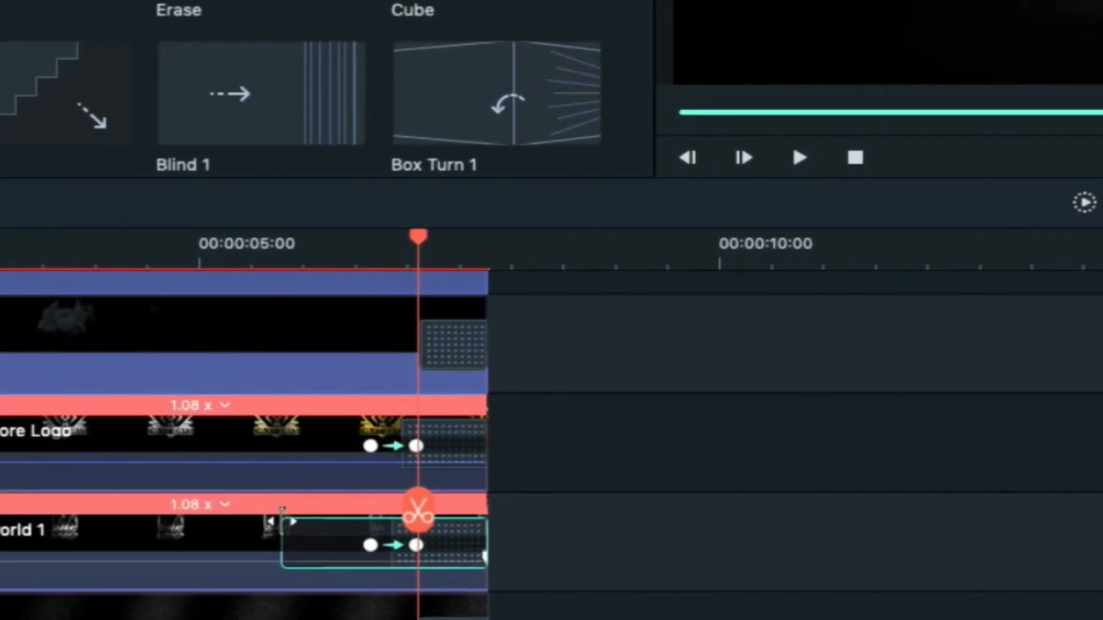
{"action": "left_click_drag", "start_coordinate": [334, 529], "coordinate": [398, 529]}
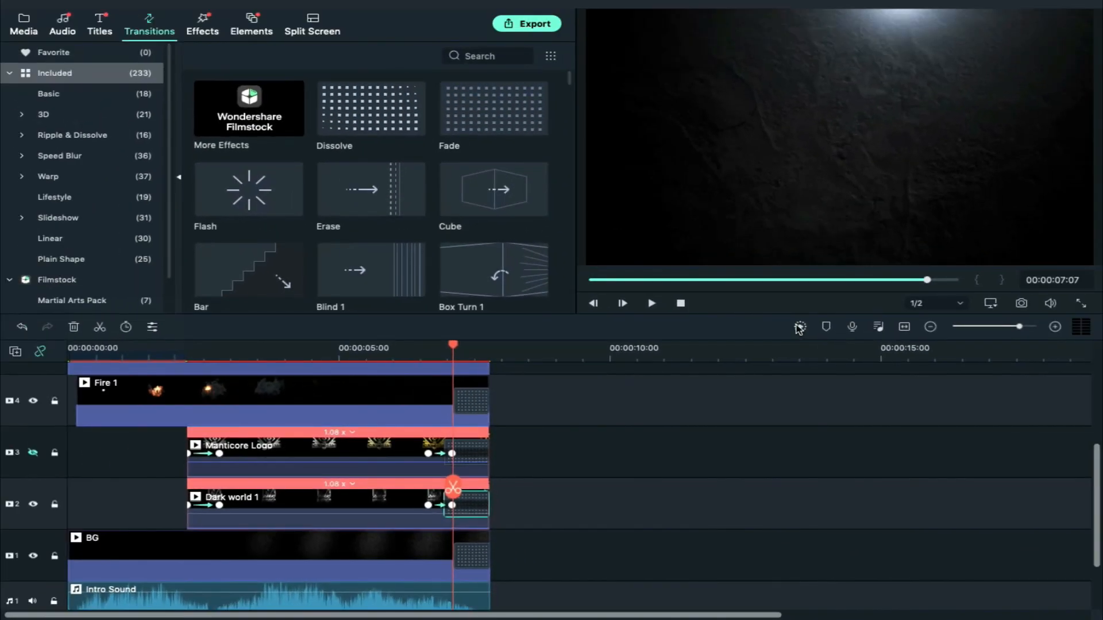
{"action": "left_click", "coordinate": [1084, 202]}
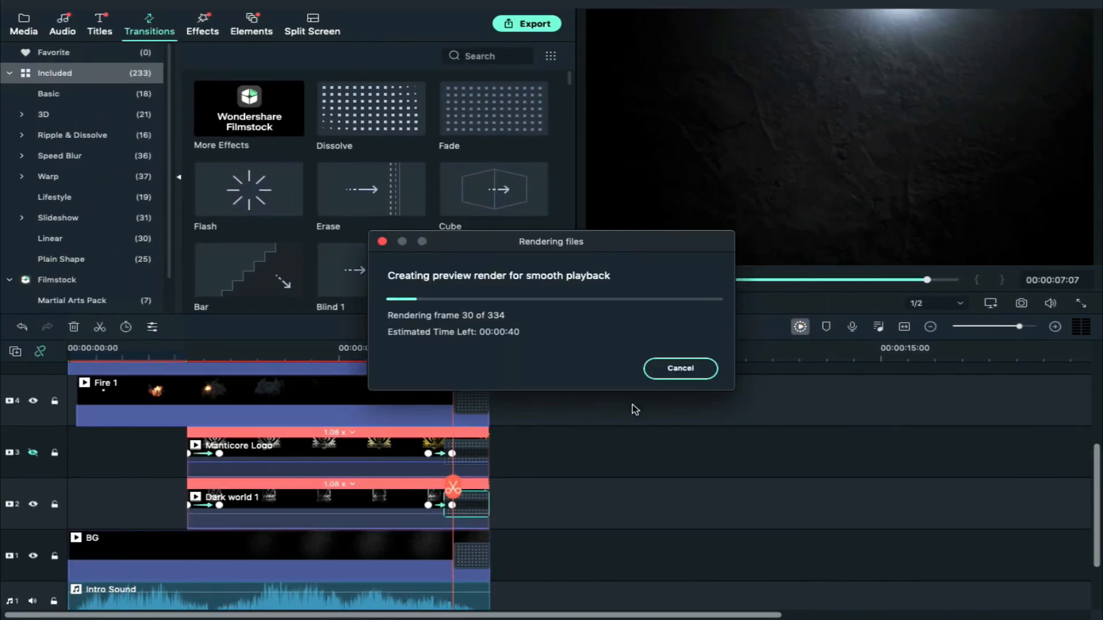